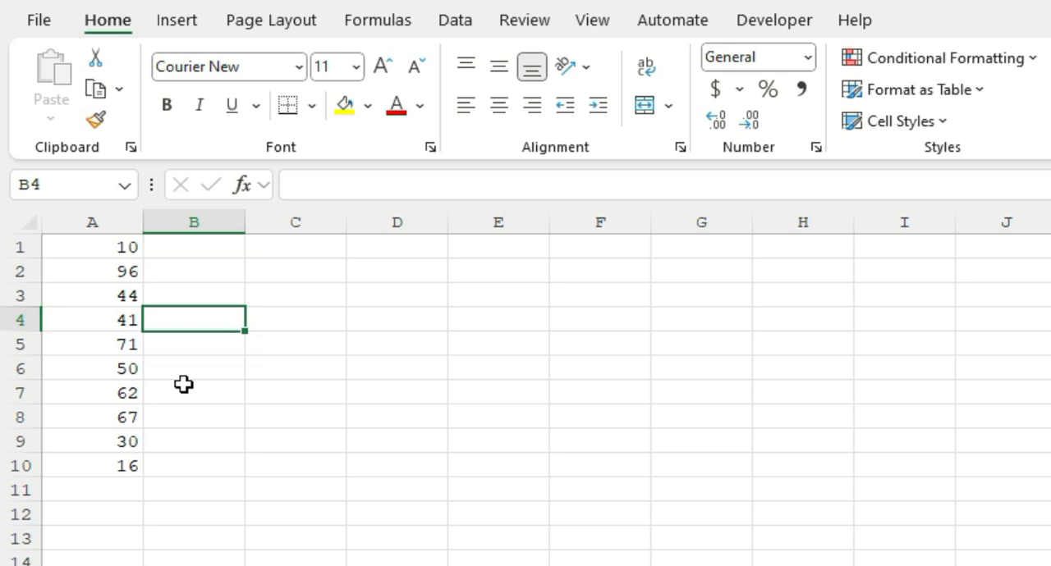
type("=")
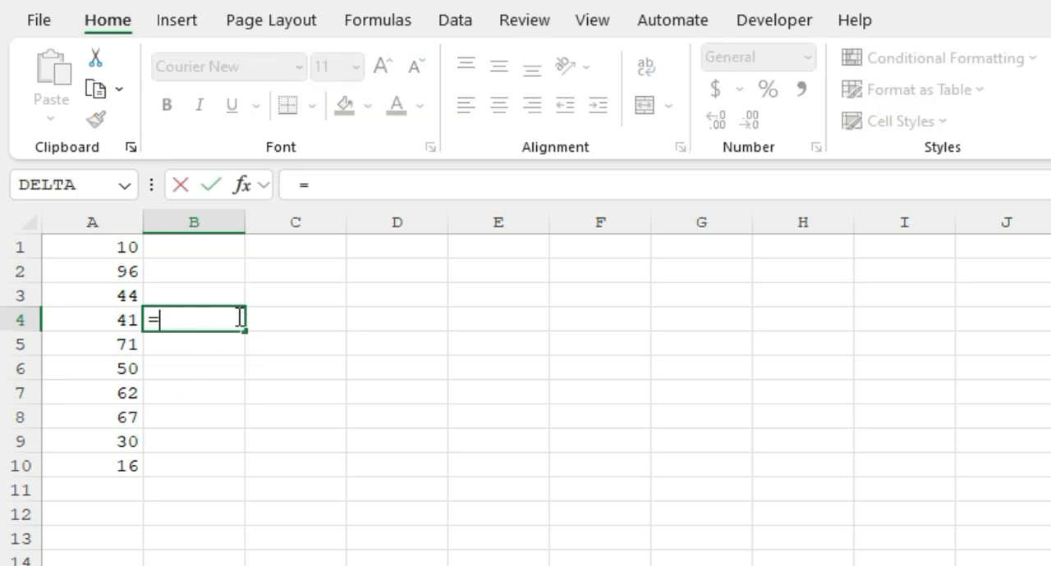
key("Escape")
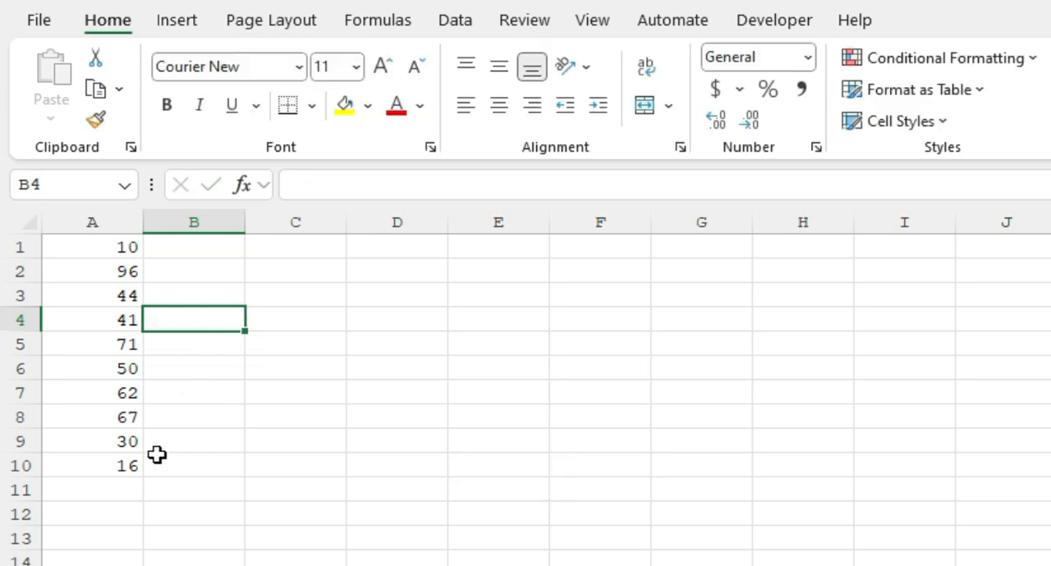
left_click(126, 493)
type("=")
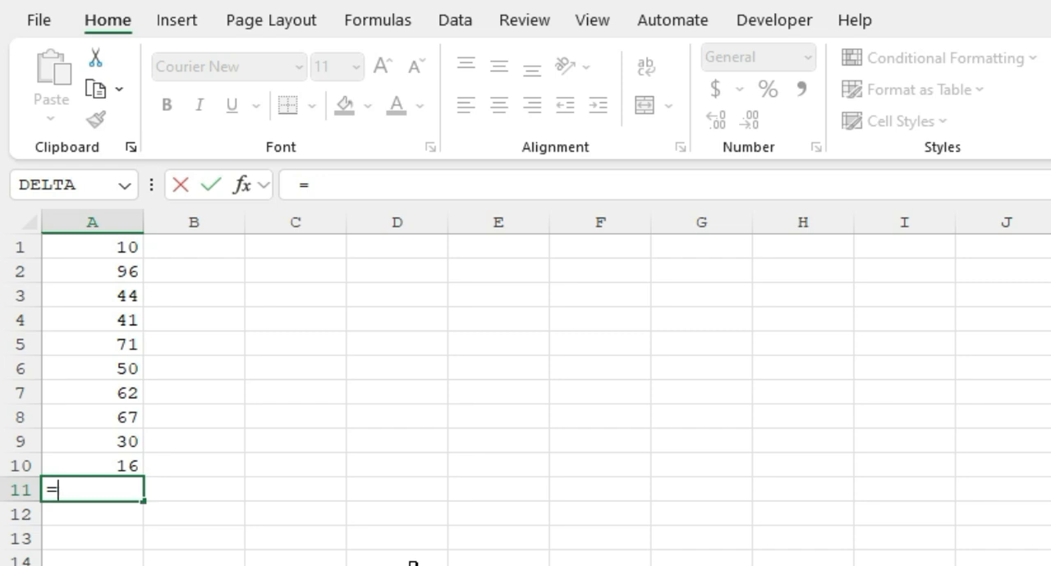
key("Escape")
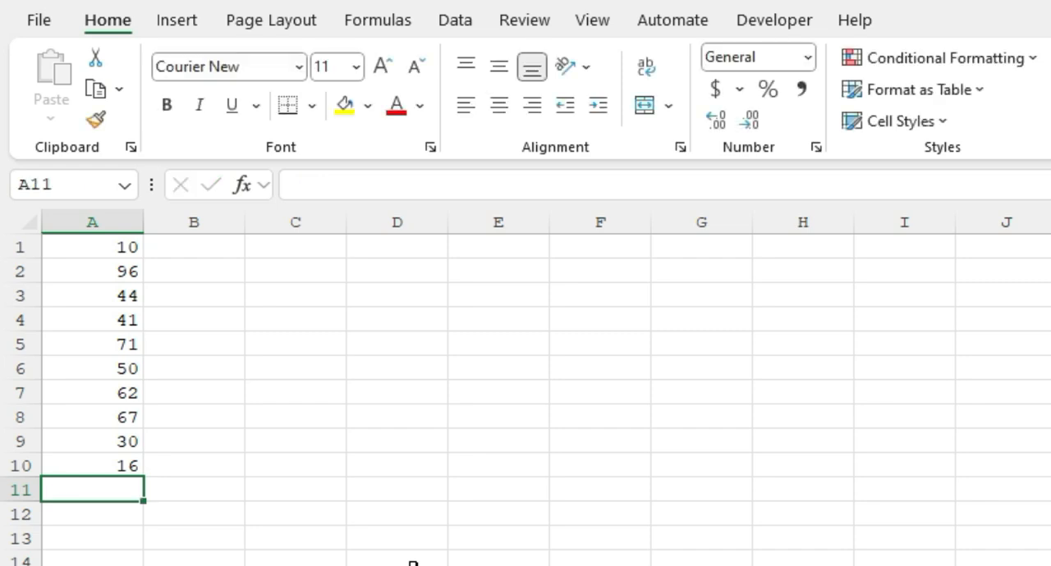
Enter the formula =SUM(A1:A10) in cell A12 to total the numbers in column A
key("Down")
type("=sum")
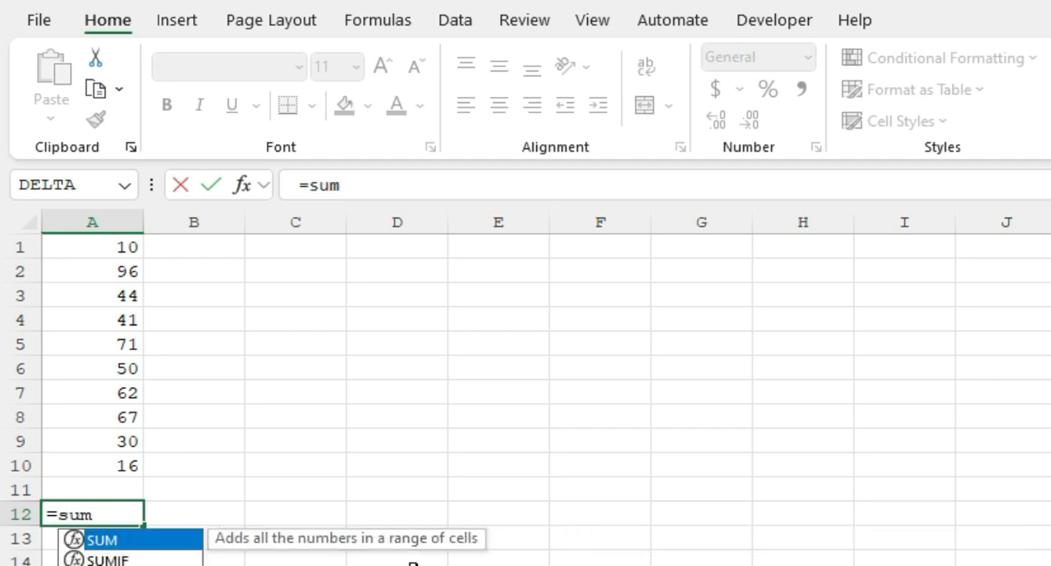
key("Tab")
key("Up")
key("Up")
key("ctrl+shift+Up")
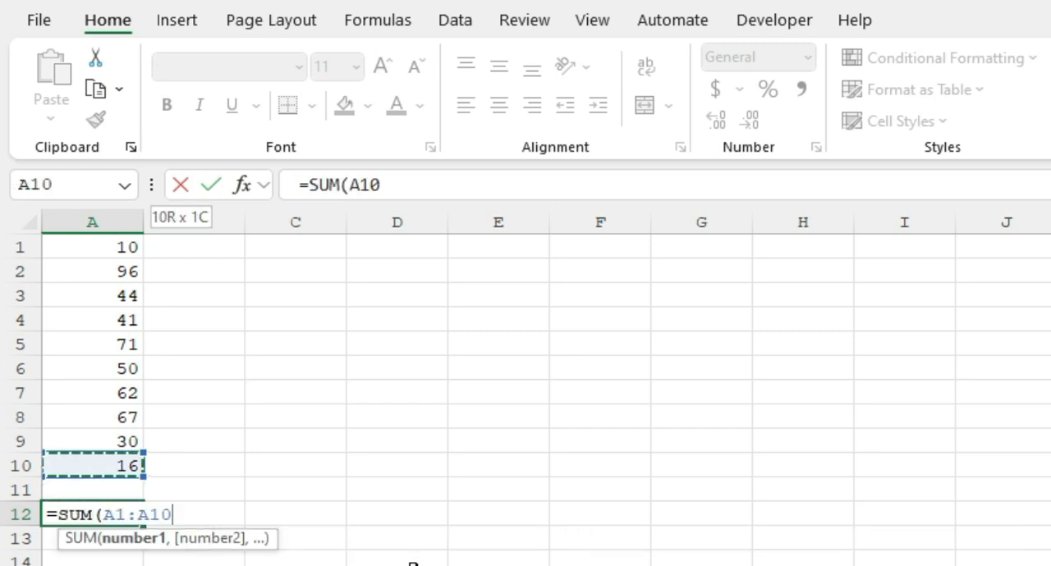
type(")")
key("Return")
key("Up")
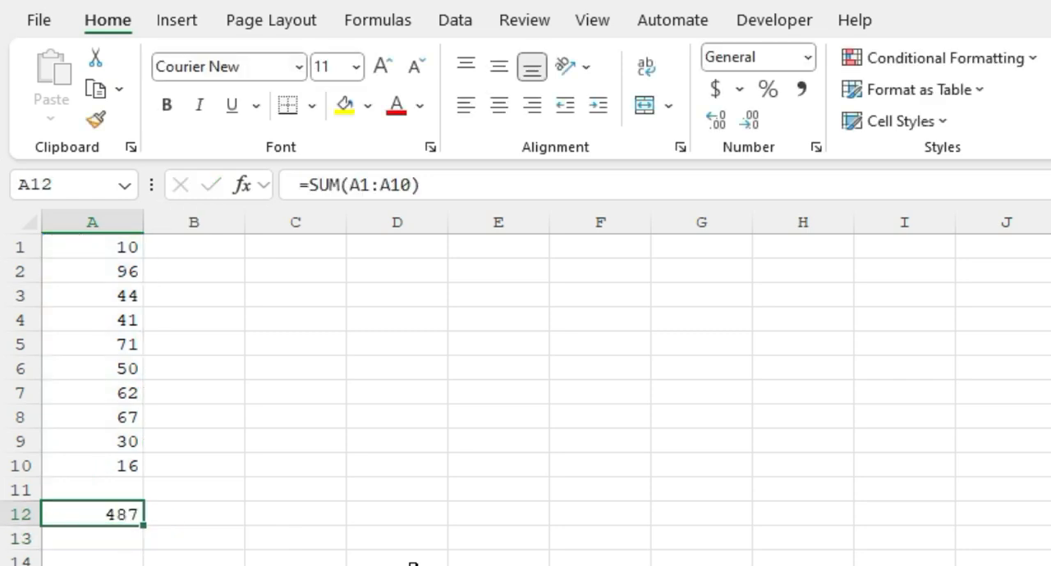
Use AutoSum to insert totals in cells A11 and A13, around the existing SUM formula in A12
key("F2")
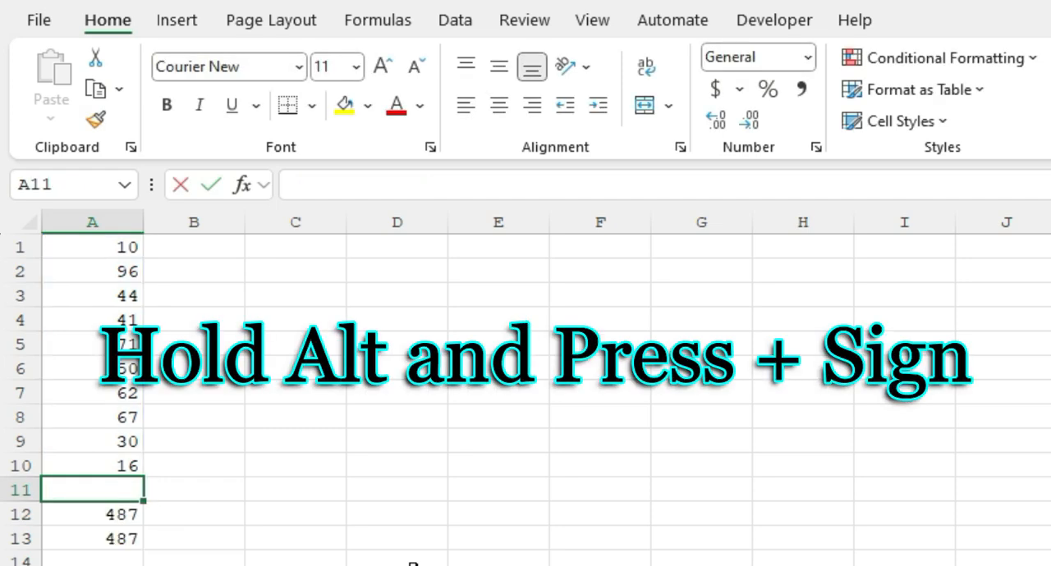
key("alt+equal")
key("Return")
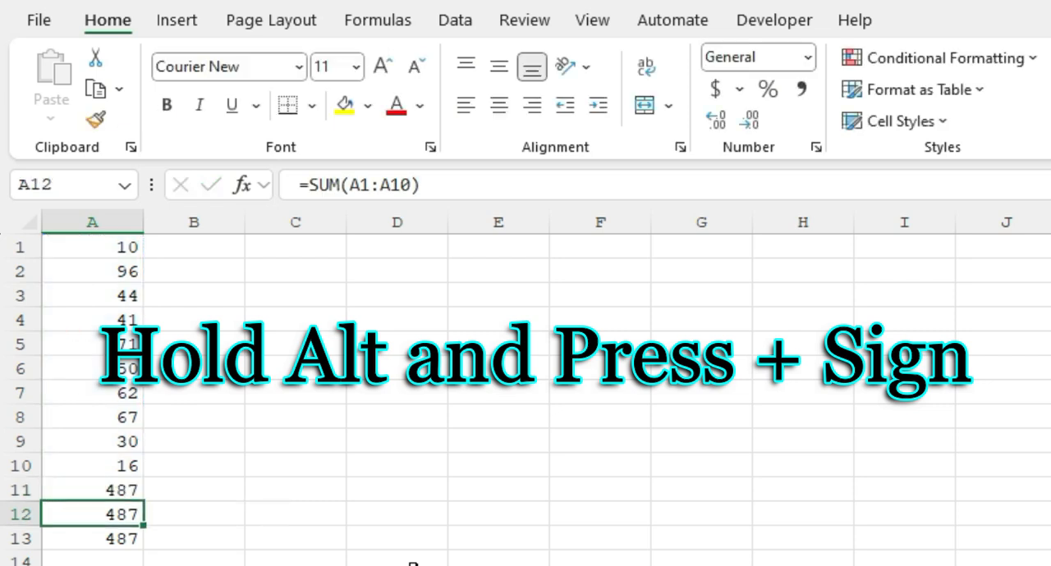
Clear the three totals from cells A11:A13 below the number list
key("Up")
key("Down")
key("Up")
key("shift+Down")
key("shift+Down")
key("Delete")
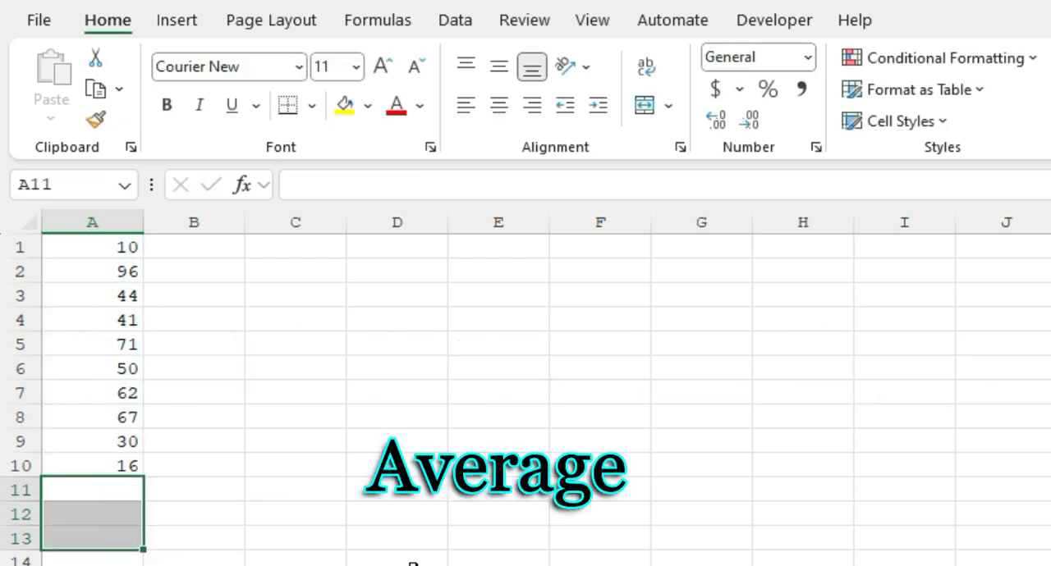
key("Up")
key("Down")
key("Down")
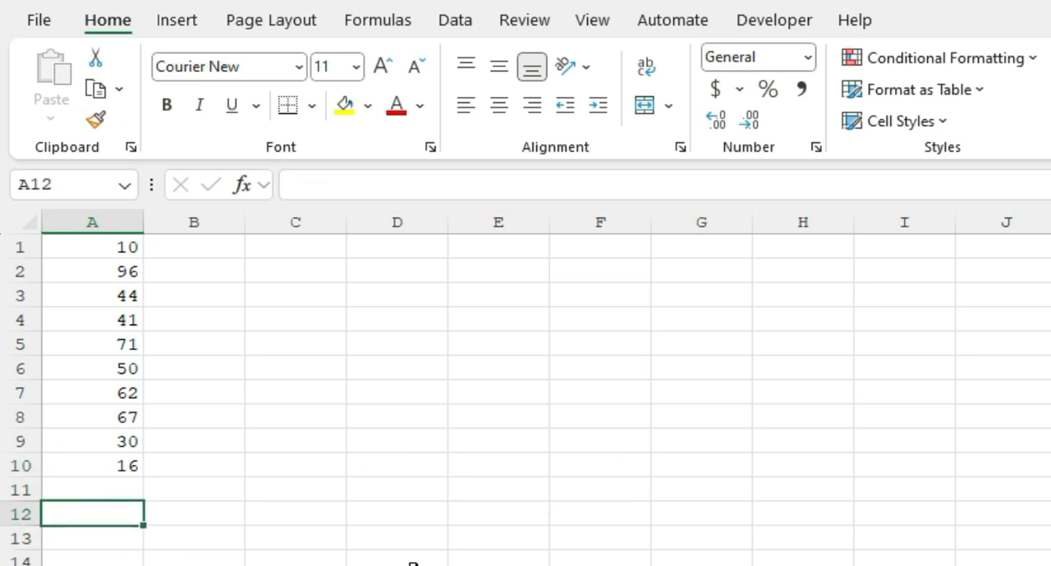
key("Up")
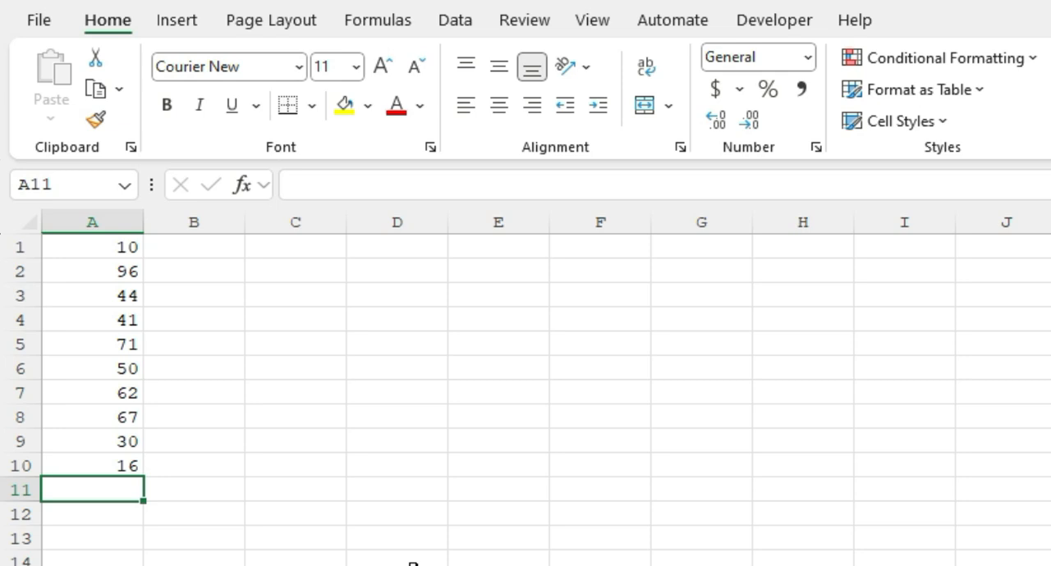
key("Up")
key("ctrl+shift+Up")
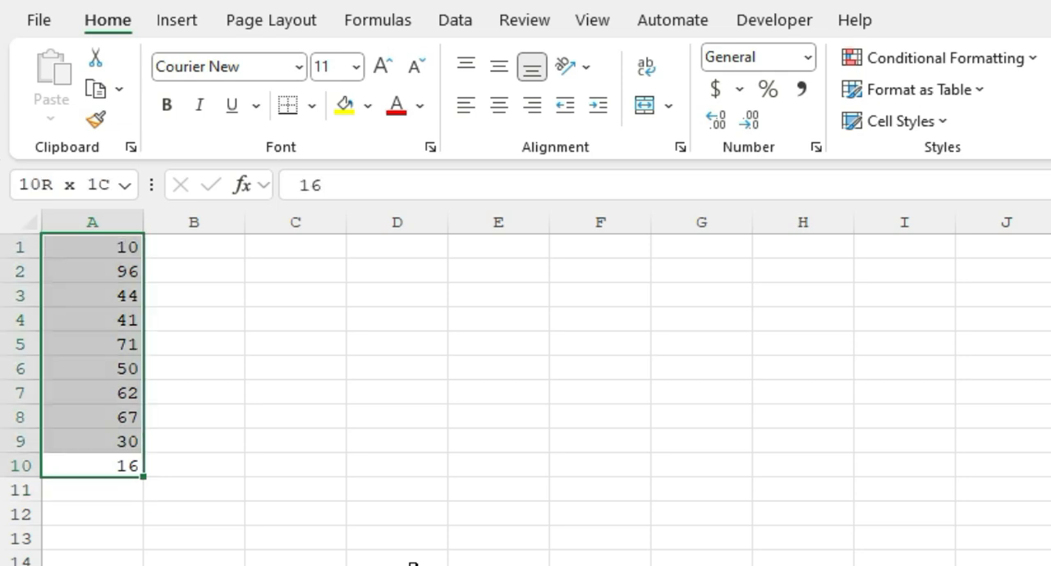
key("Down")
key("Down")
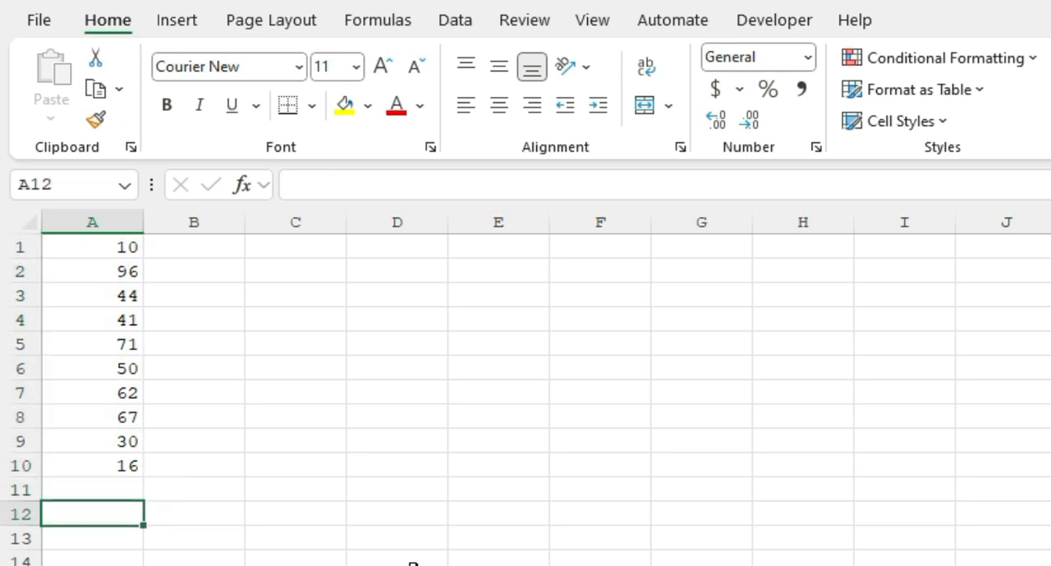
Enter the formula =AVERAGE(A1:A10) in cell A12 to average the numbers in column A
type("=")
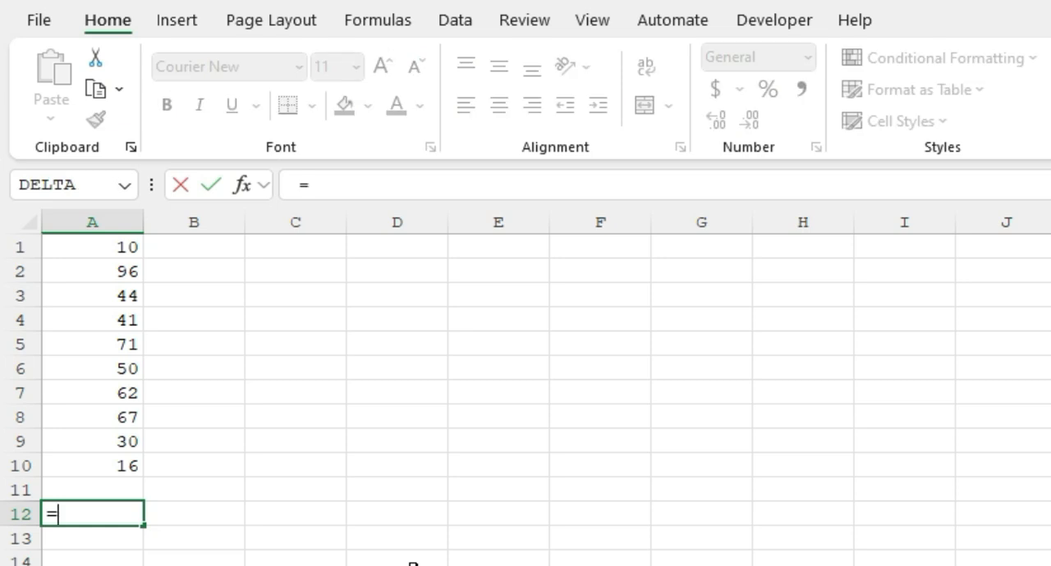
type("average")
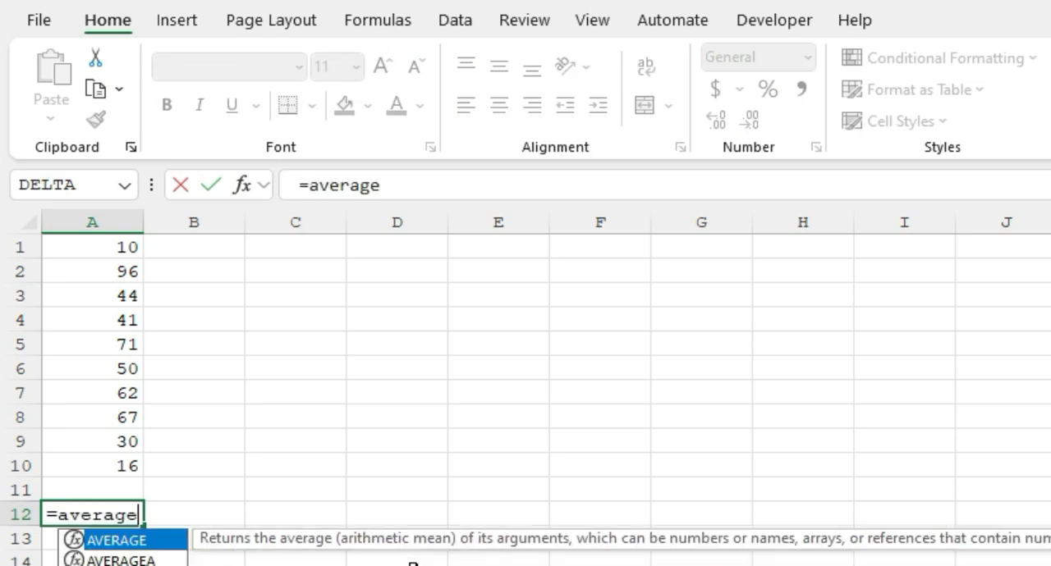
key("Tab")
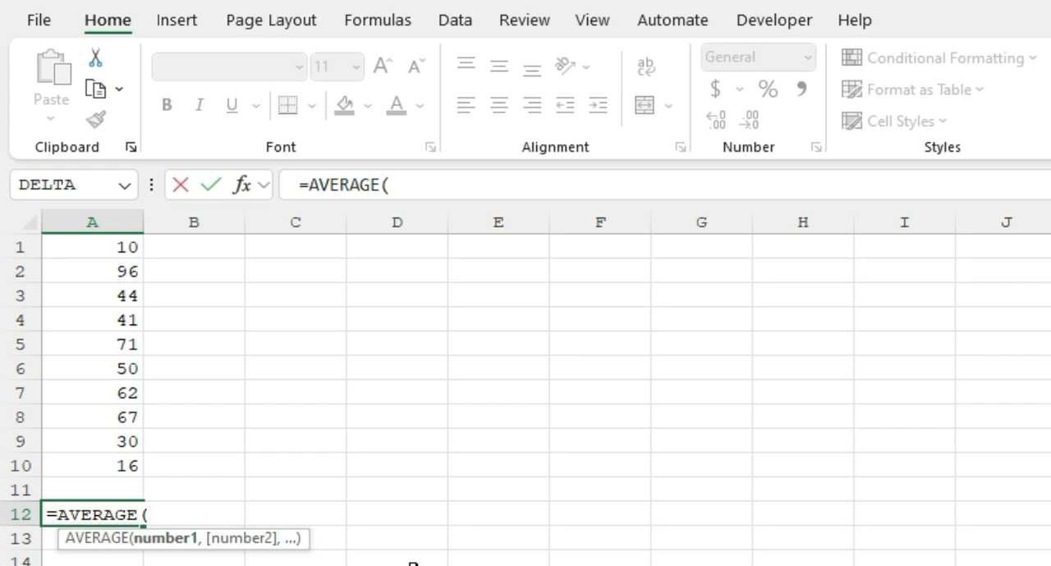
key("ctrl+Up")
key("ctrl+Up")
key("ctrl+shift+Down")
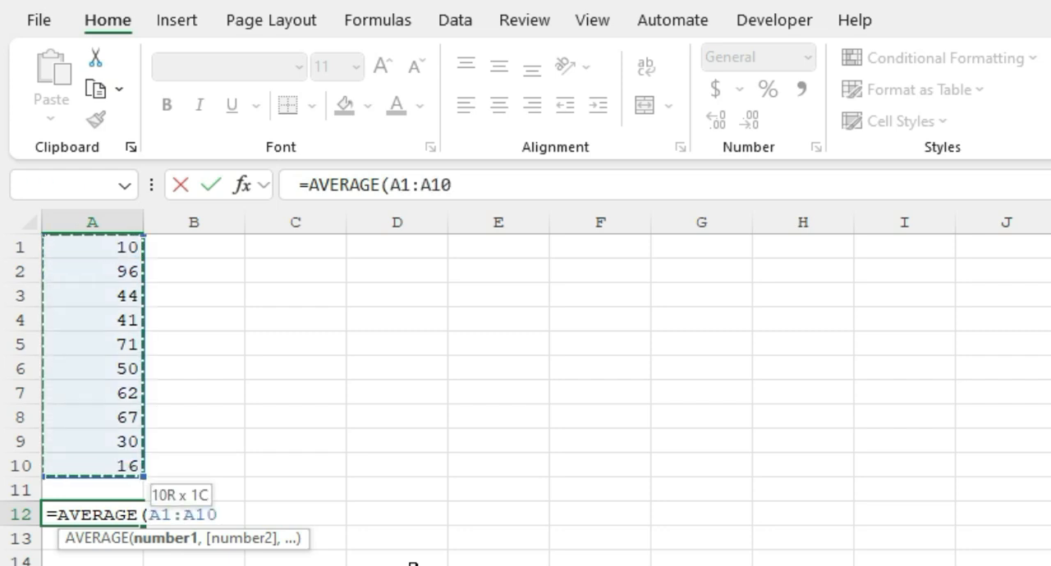
key("Return")
key("Up")
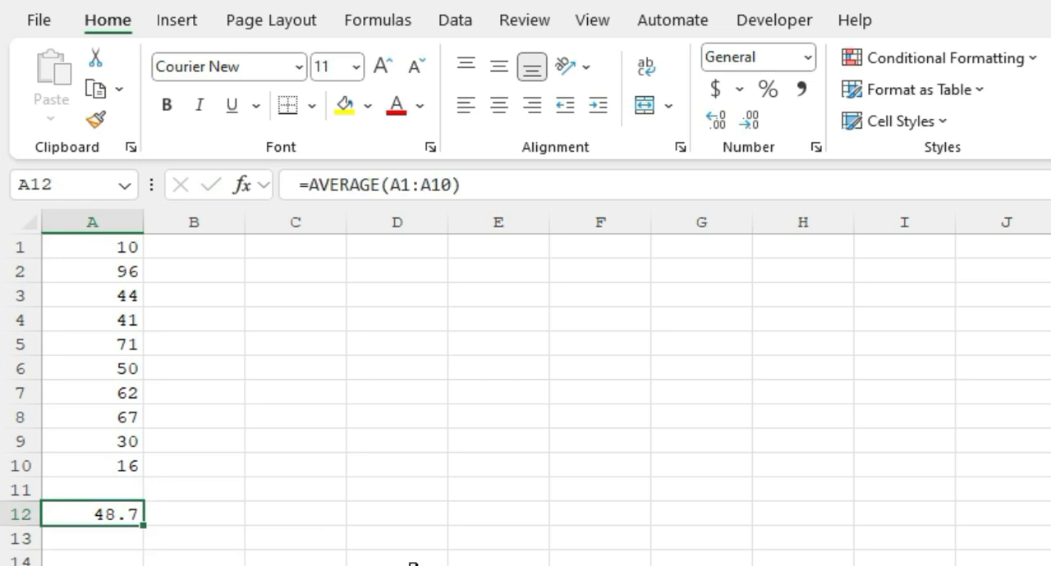
Insert an automatic average of the numbers above in cell A11 using AutoSum's Average function
key("Up")
key("alt")
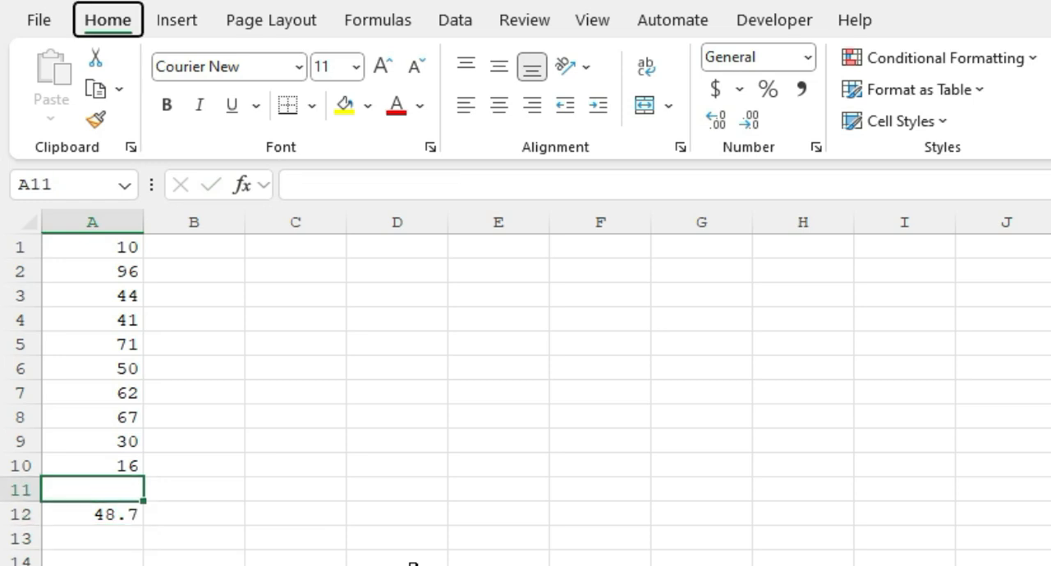
key("h")
key("u")
key("a")
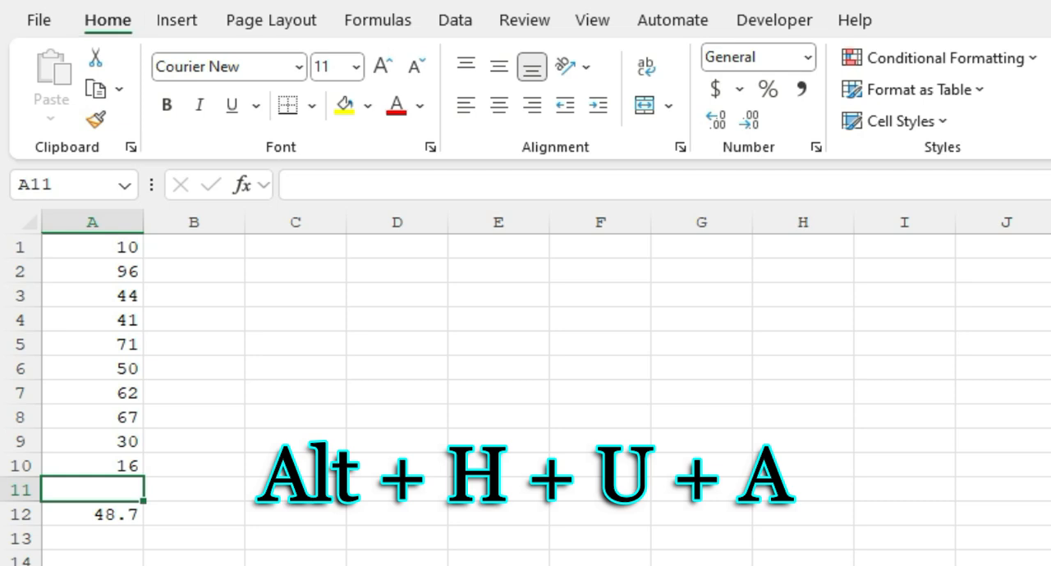
key("Return")
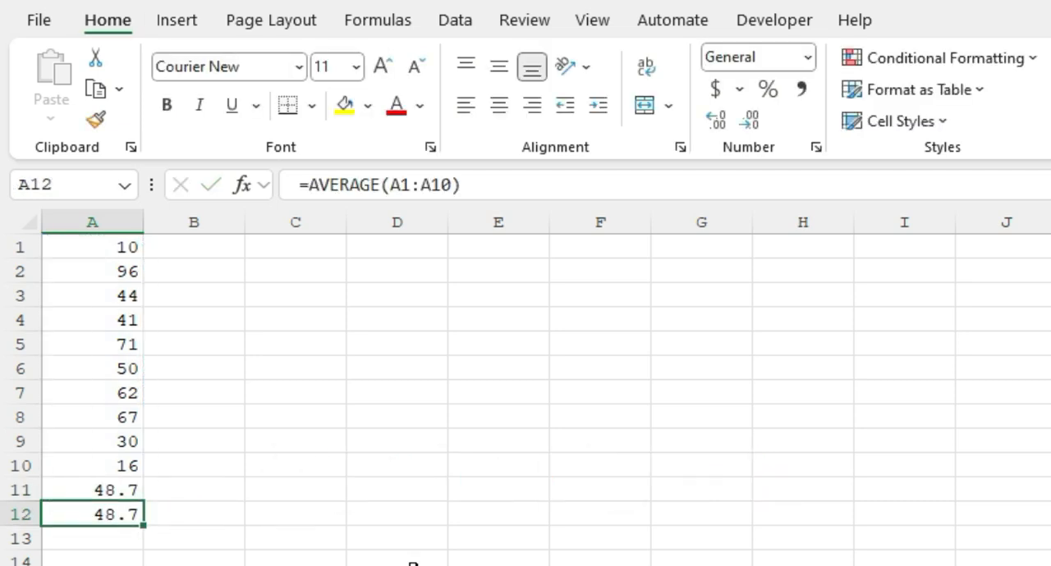
Clear both averages from cells A11:A12
key("Up")
key("shift+Down")
key("Delete")
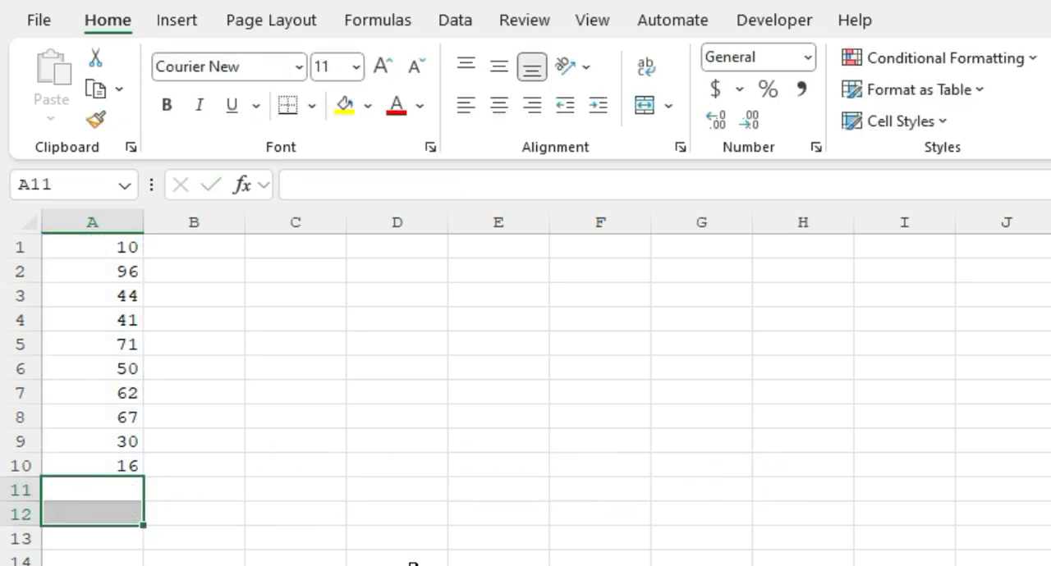
key("Up")
key("Down")
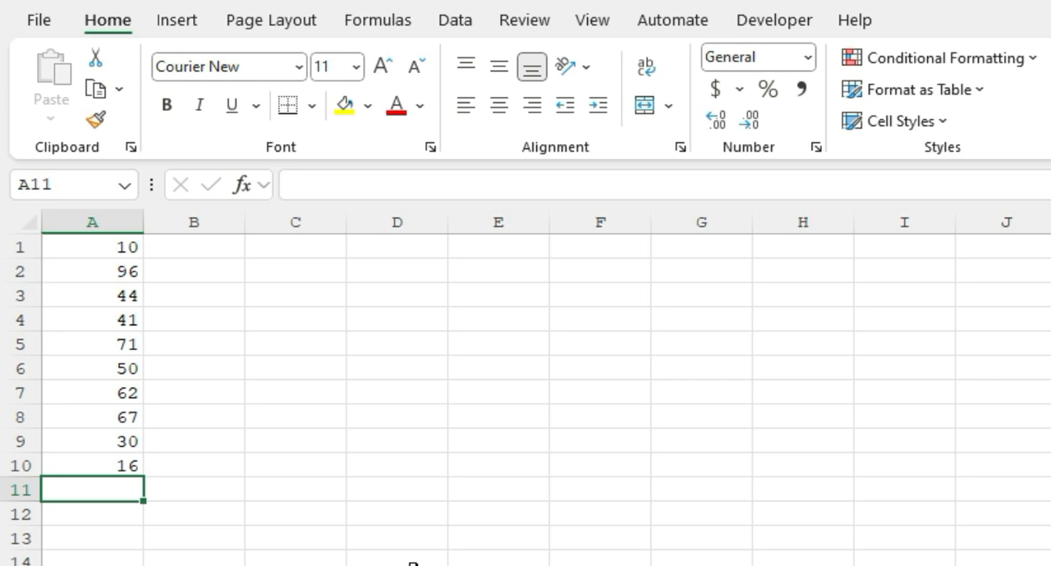
Enter the formula =COUNT(A1:A10) in cell A11 to count the numbers in column A
type("=count")
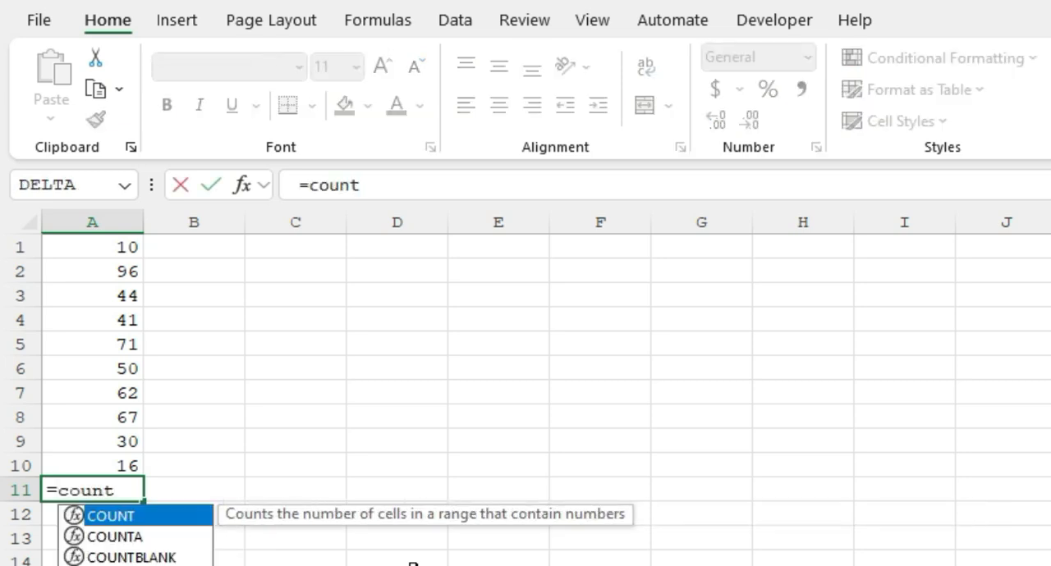
key("Tab")
key("Up")
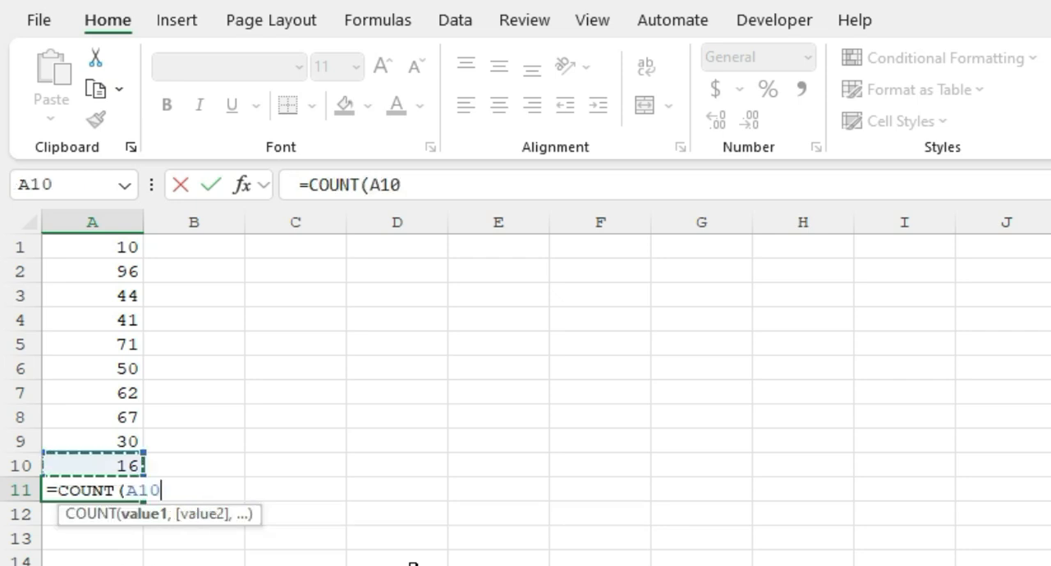
key("ctrl+Up")
key("ctrl+shift+Down")
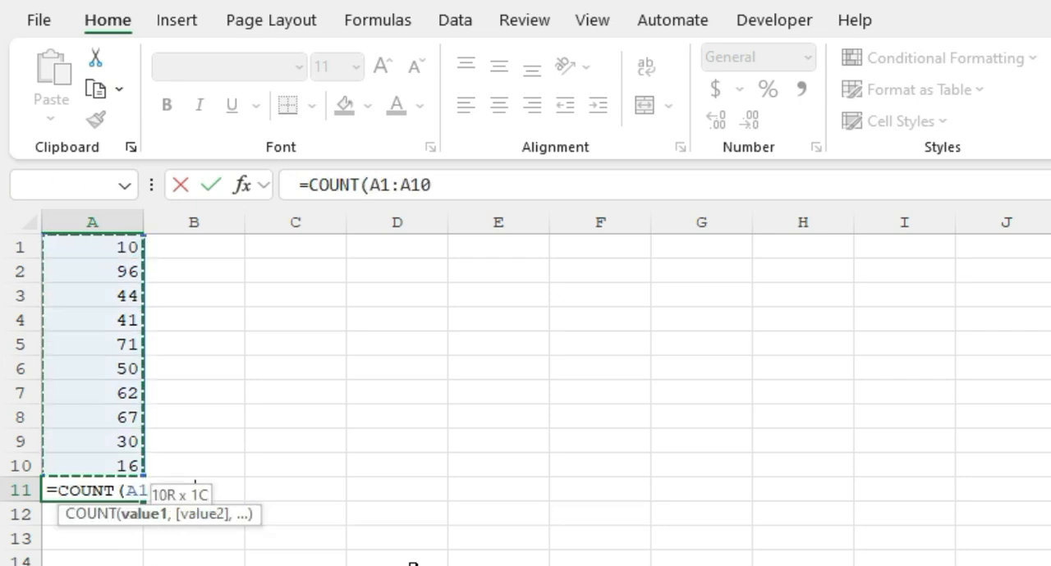
key("Return")
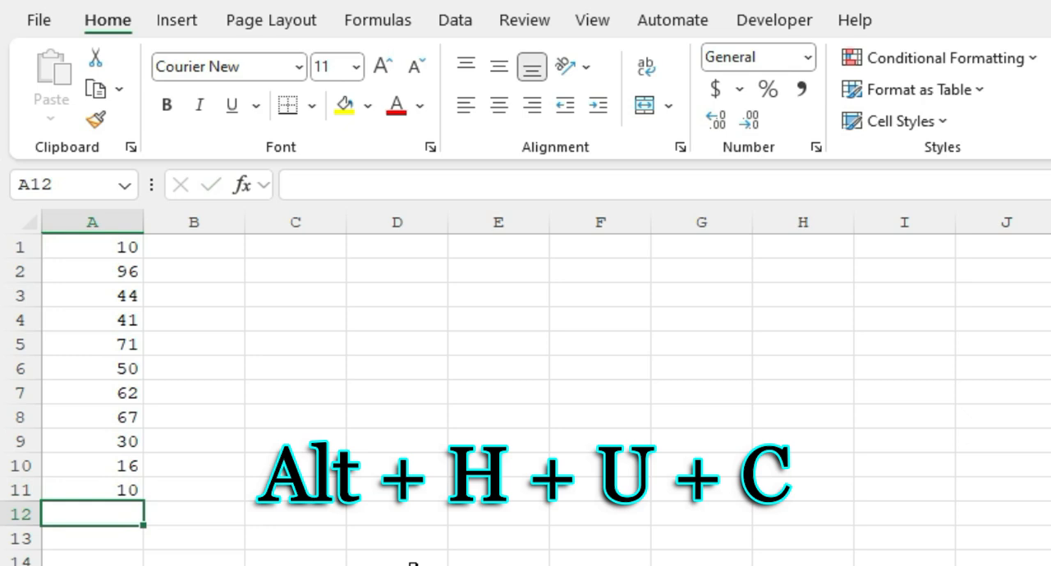
Insert an automatic number count of A1:A11 in cell A12 using AutoSum's Count Numbers function
key("alt+h")
key("u")
key("c")
key("Return")
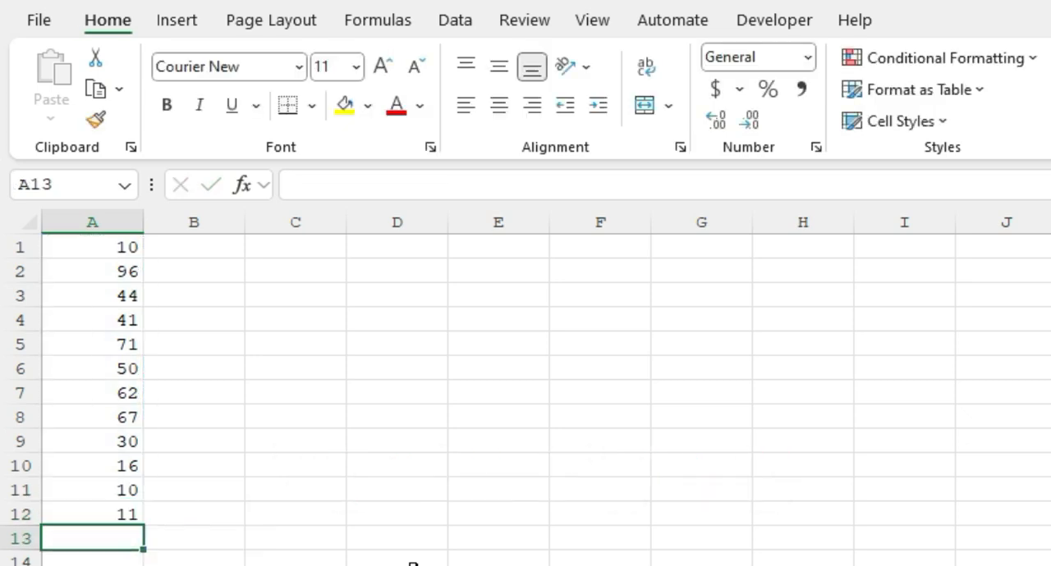
Clear both count formulas from cells A11:A12
key("Up")
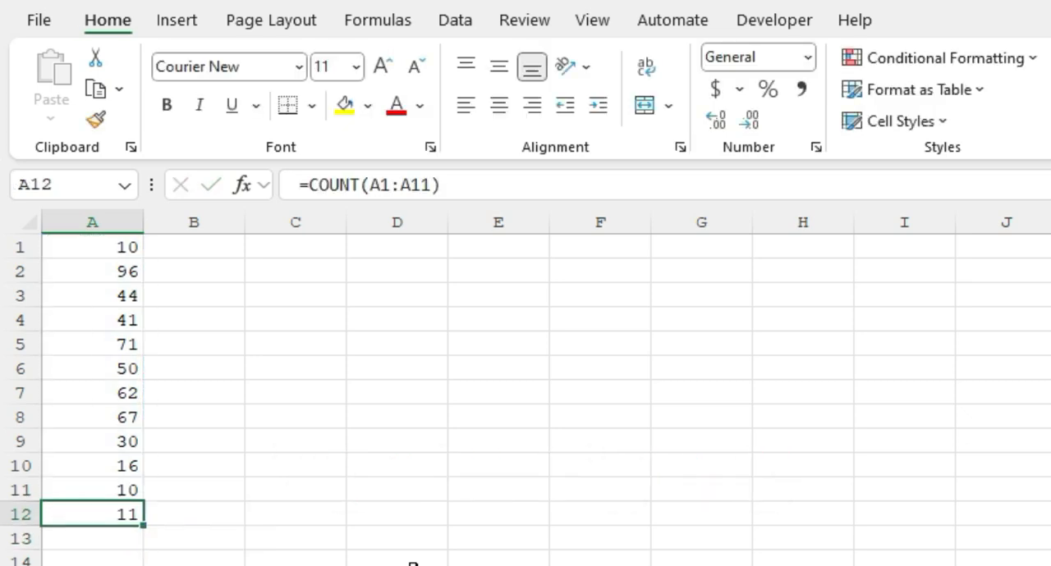
key("shift+Up")
key("Delete")
key("Up")
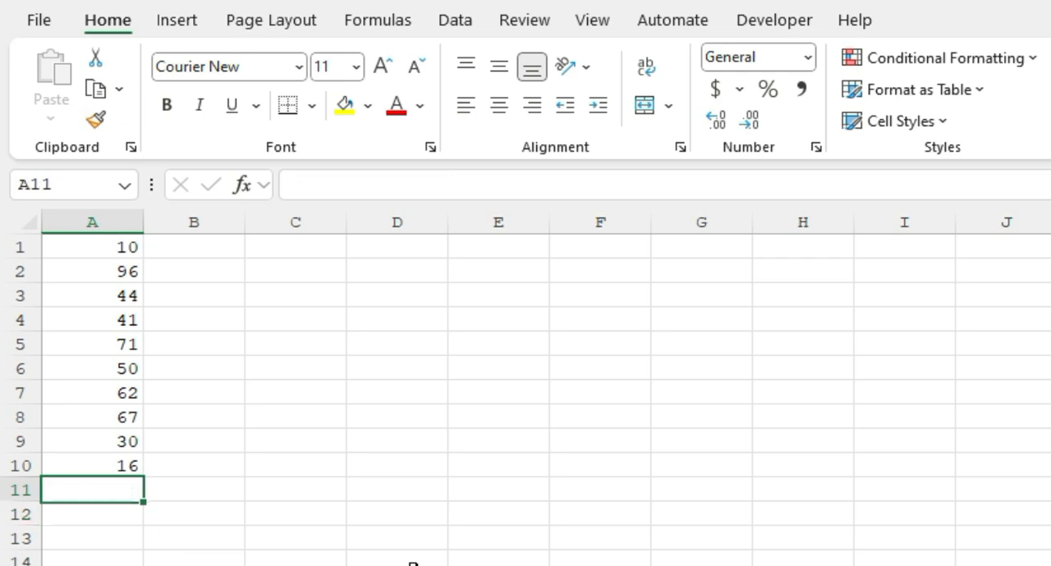
key("Down")
type("=cout")
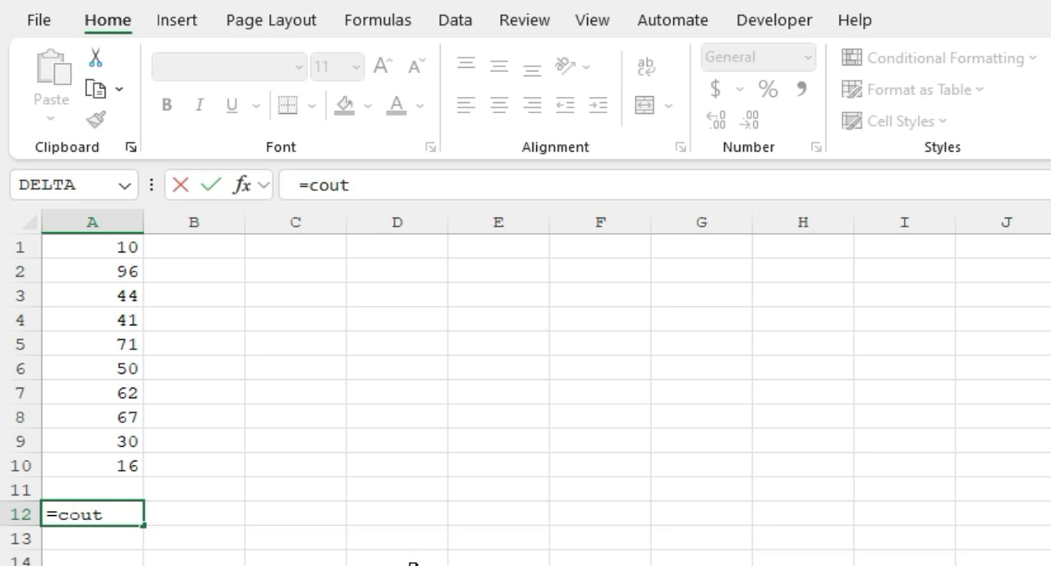
key("BackSpace")
type("ntif")
key("Tab")
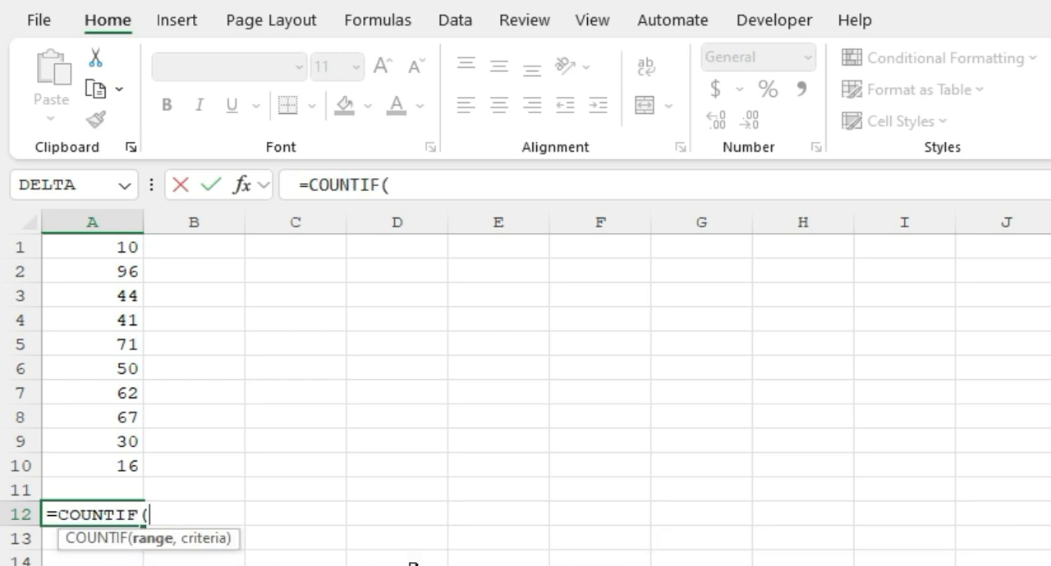
key("Escape")
type("=cp")
key("BackSpace")
type("ou")
key("Down")
key("Down")
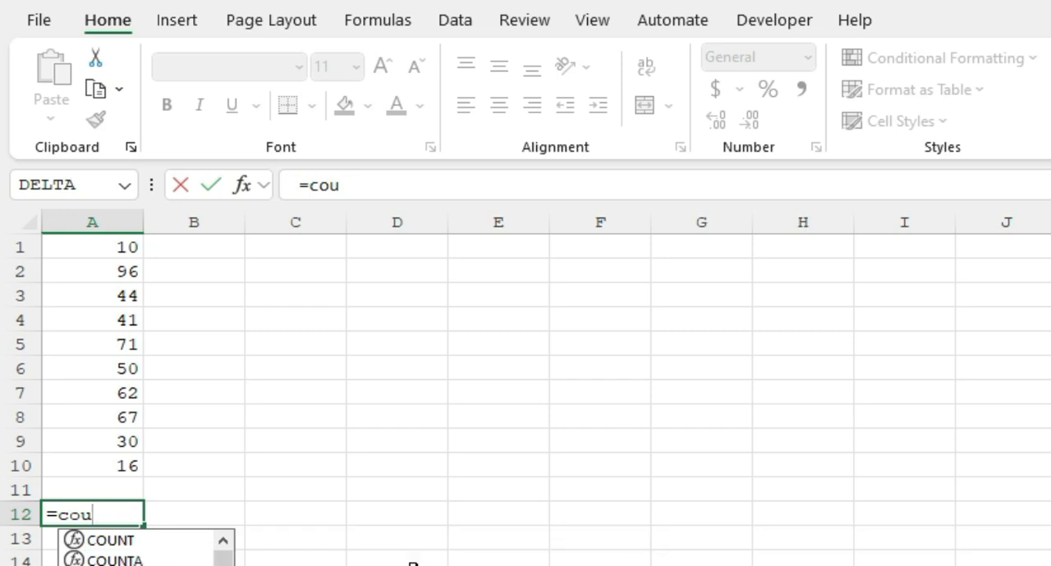
key("Tab")
key("Escape")
key("Up")
key("Down")
key("Right")
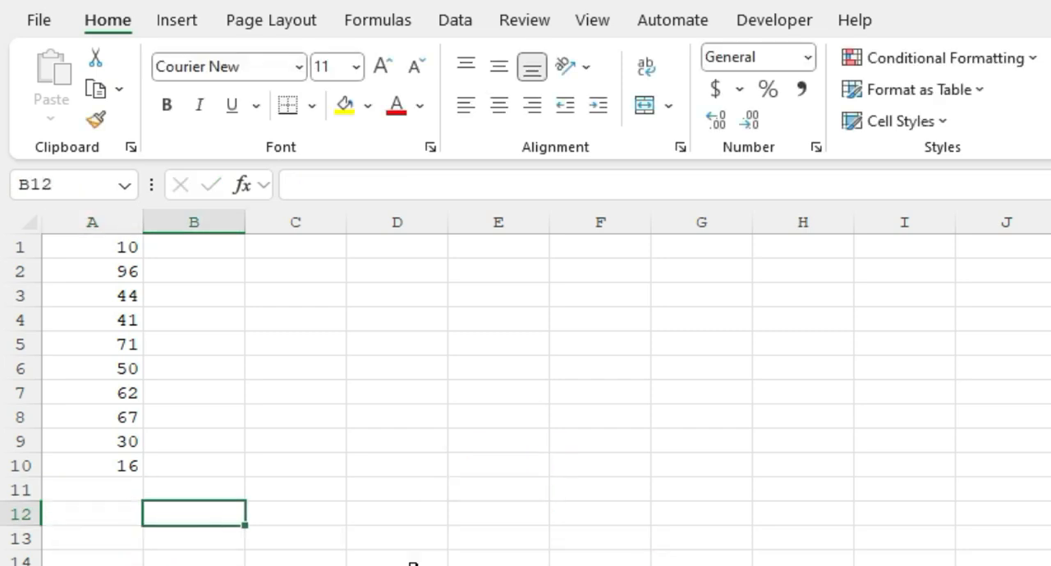
Enter the value 9 in cell B12 and the value 3 in cell B13
type("9")
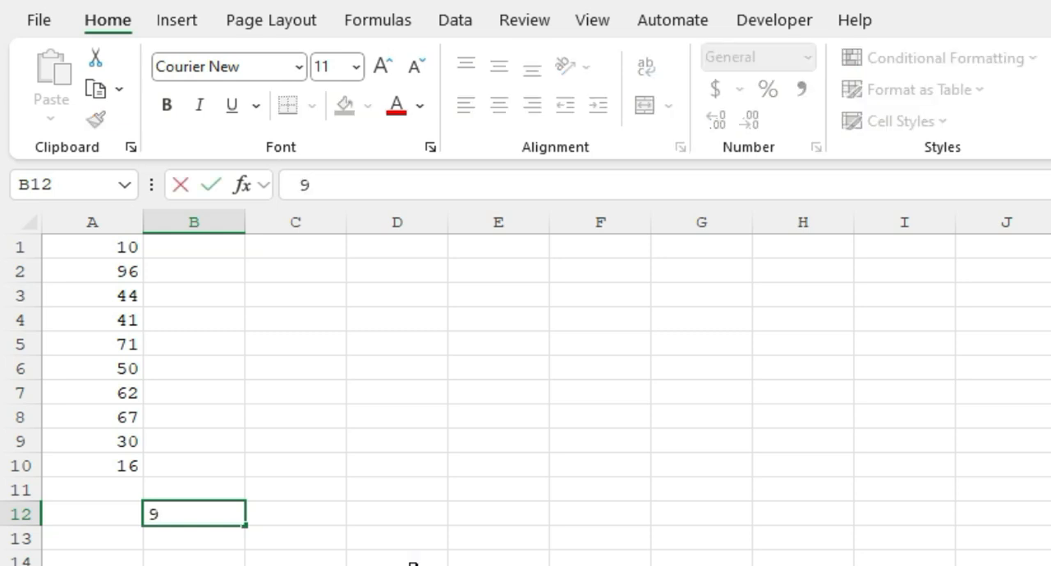
key("Return")
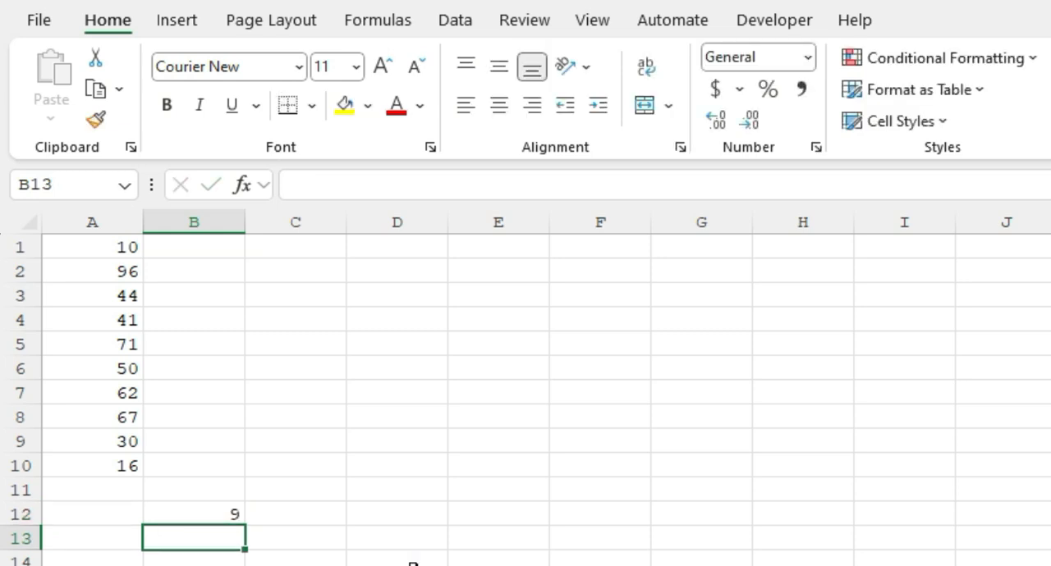
type("3")
key("Return")
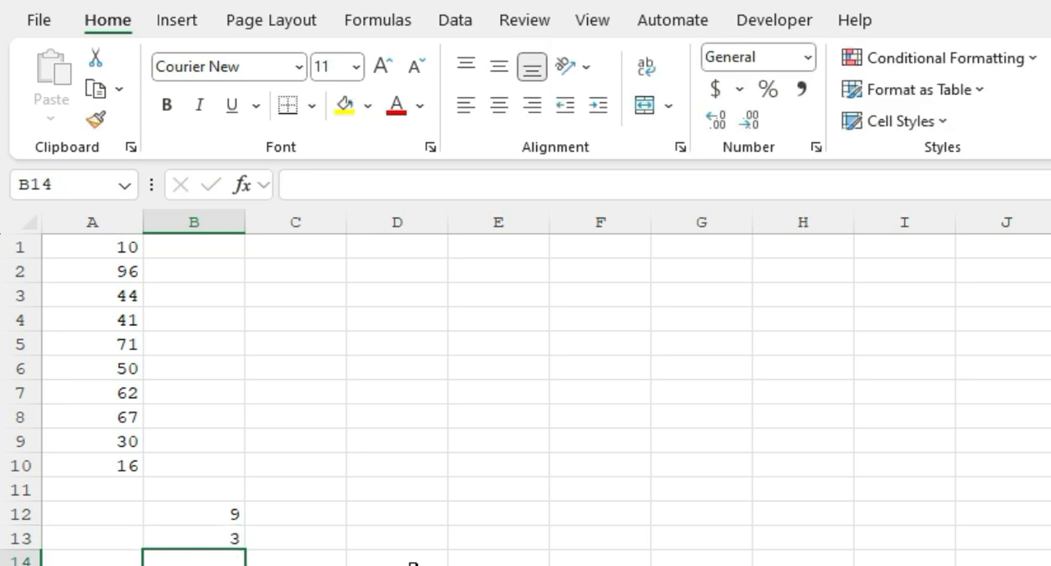
Abandon the formula started in cell B14 and clear the values from cells B12:B13
type("=")
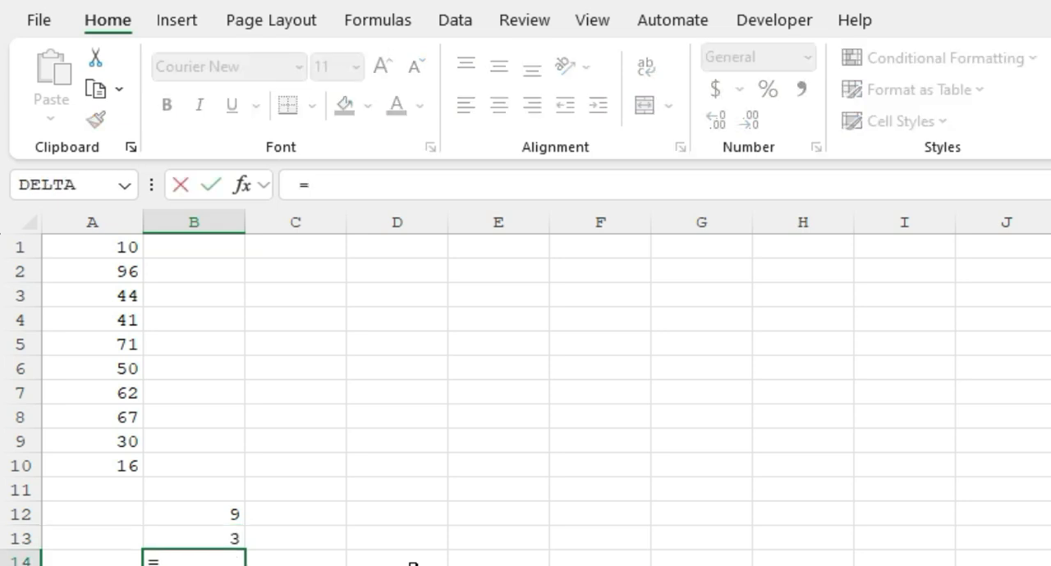
key("Escape")
key("Up")
key("shift+Up")
key("Delete")
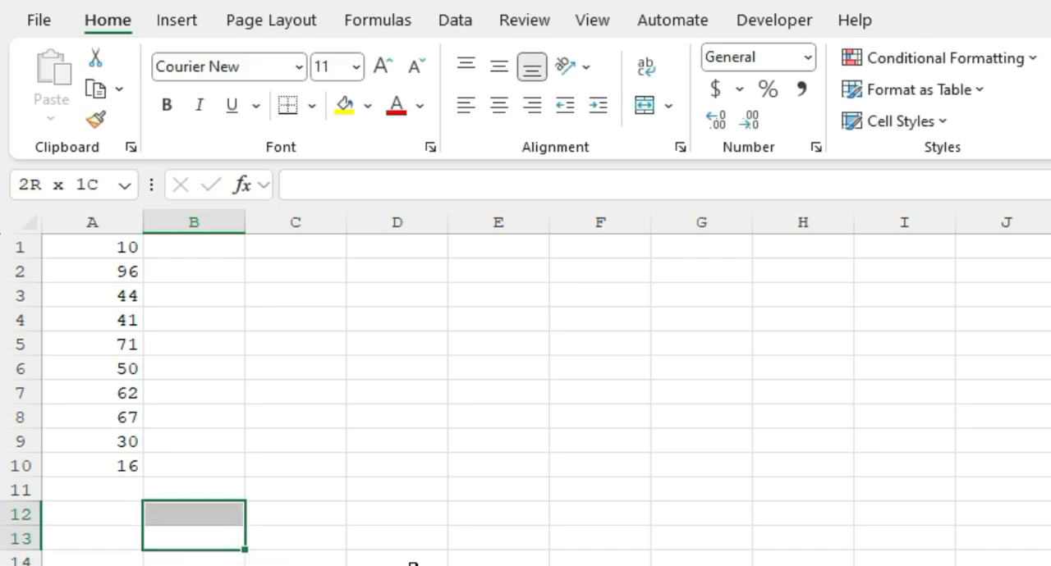
Enter the formula =MOD(A1,A2) in cell A11 to get the remainder of dividing A1 by A2
key("Left")
key("Up")
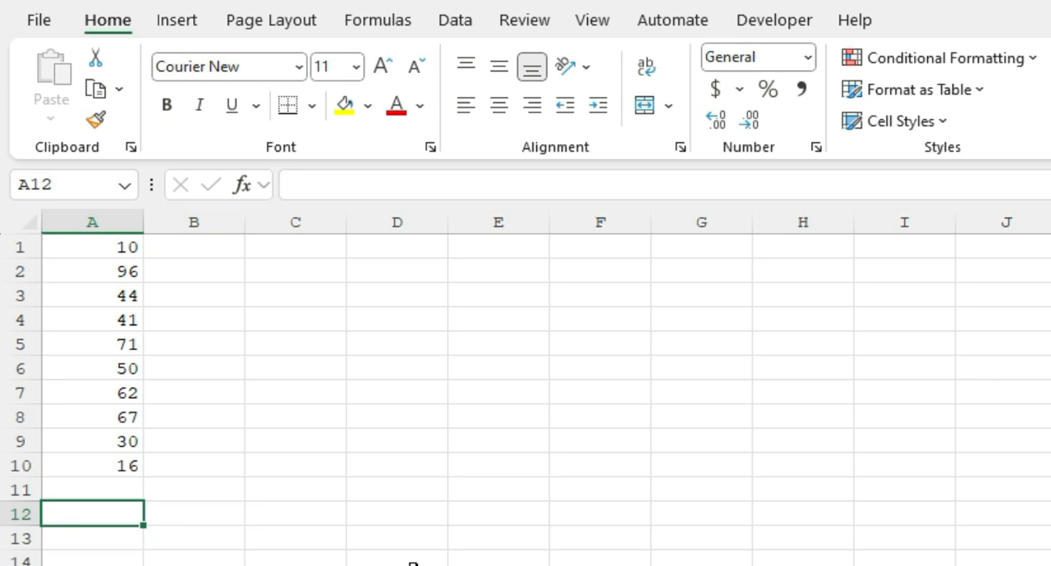
key("Up")
type("=")
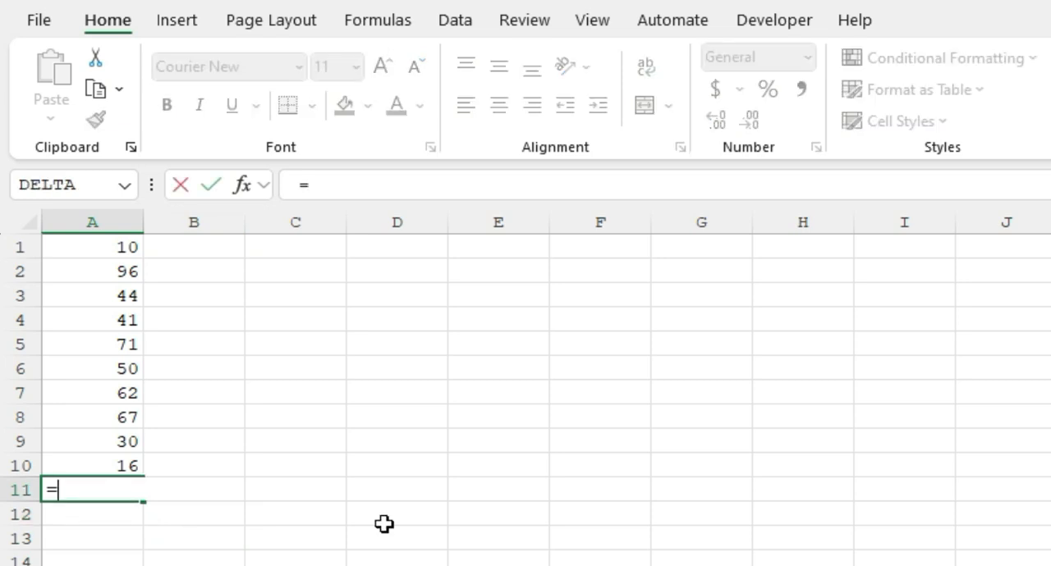
type("mod")
key("Tab")
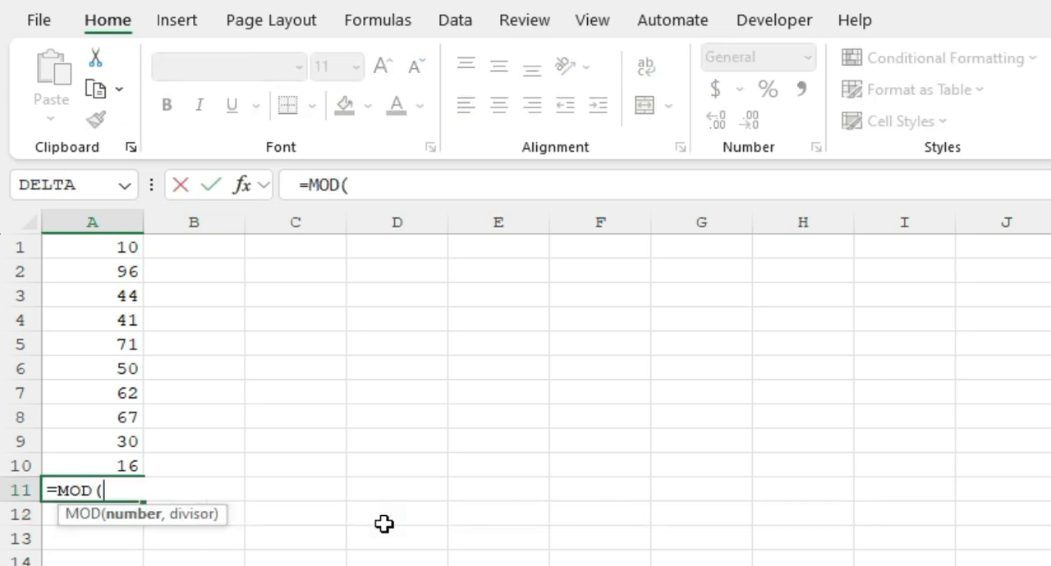
key("ctrl+Up")
type(",")
key("ctrl+Up")
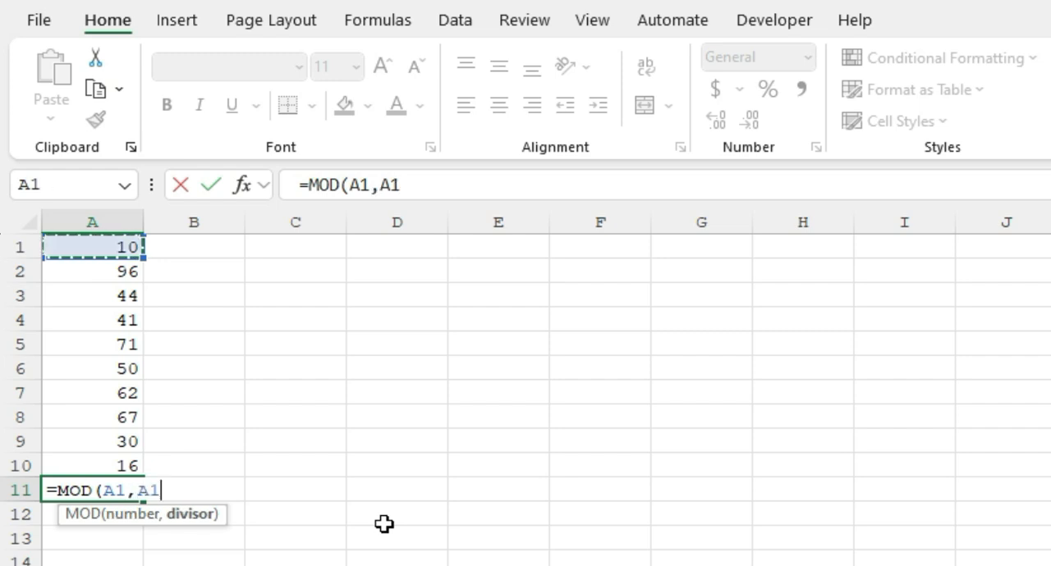
key("Down")
type(")")
key("Return")
key("Up")
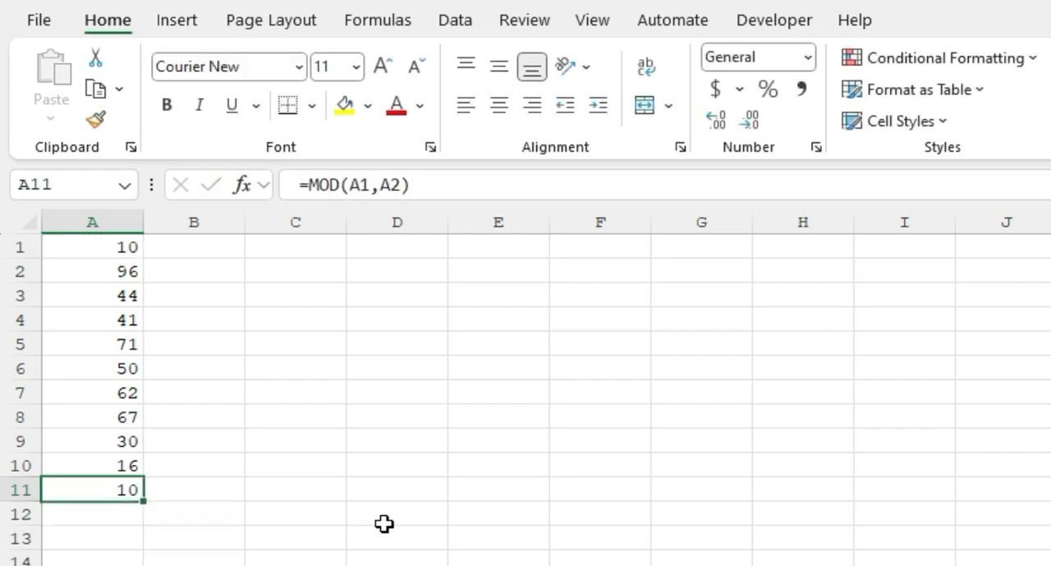
Clear the MOD formula from cell A11 and highlight cell A2 with a yellow fill
key("Delete")
key("Down")
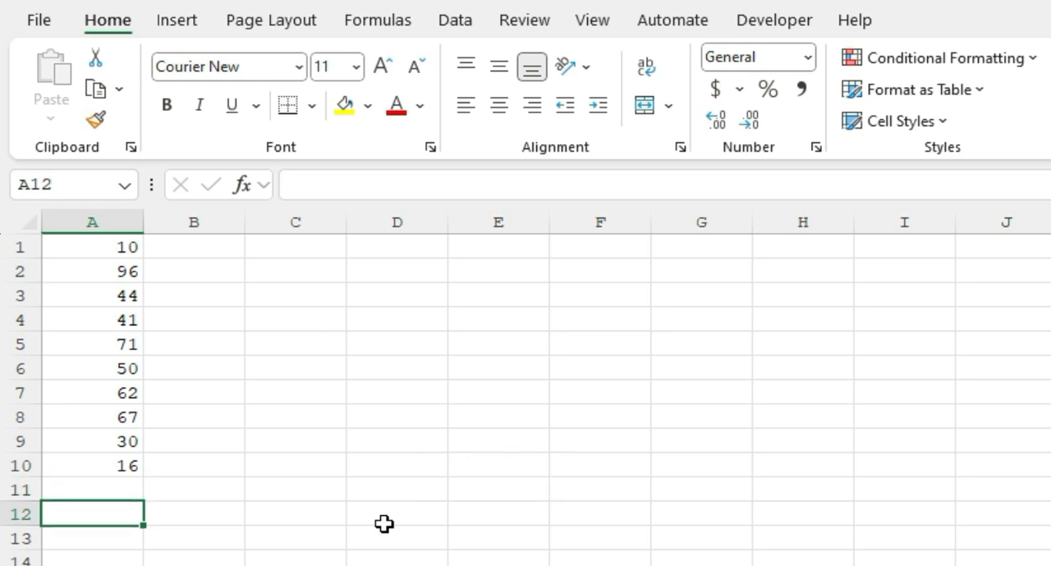
key("Up")
key("Up")
key("Up")
key("Up")
key("Up")
key("Up")
key("Up")
key("Up")
key("Up")
key("Up")
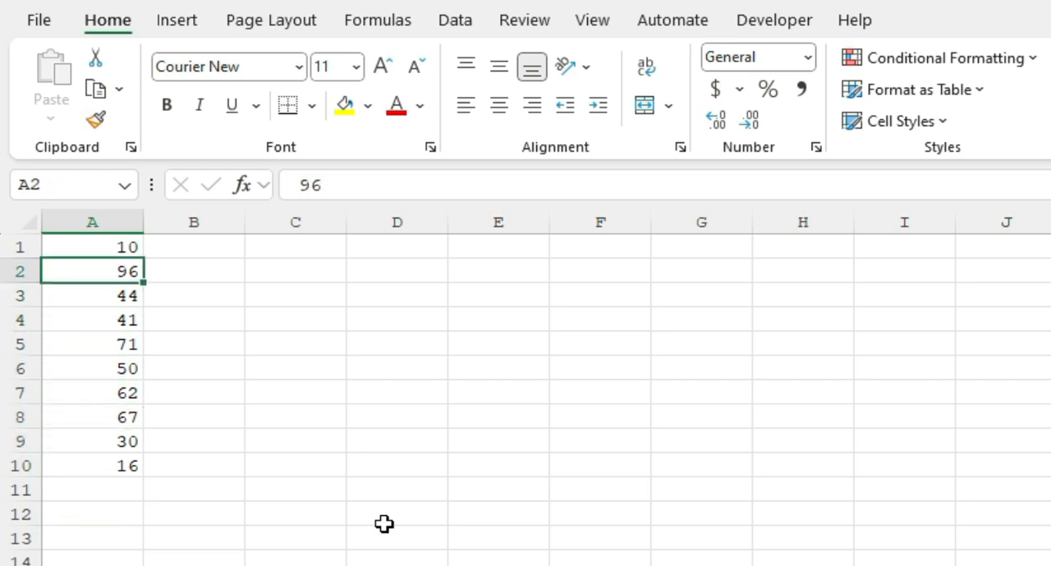
left_click(343, 105)
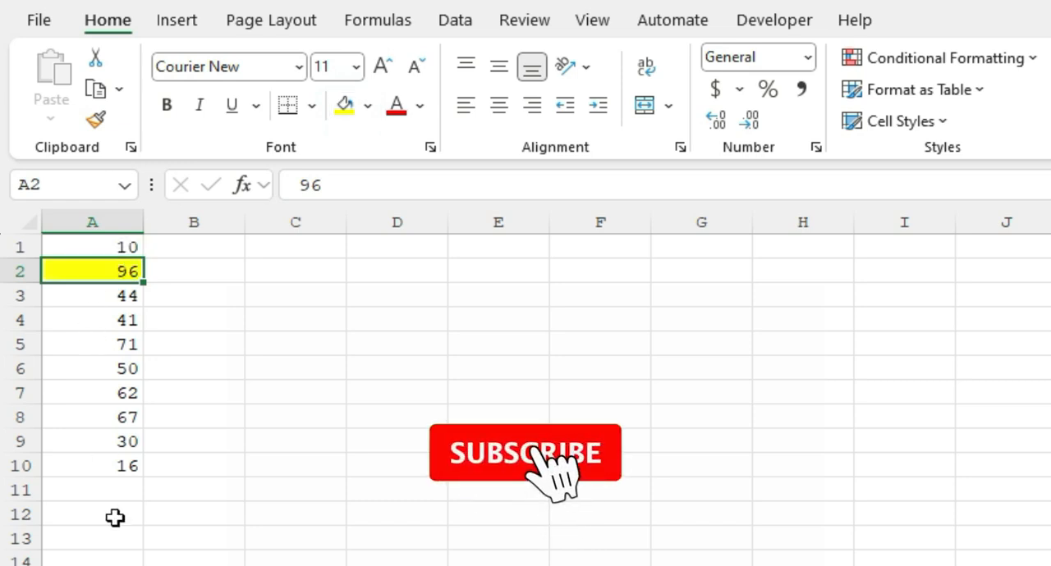
Enter the formula =MAX(A1:A10) in cell A11 to find the largest number in column A
left_click(103, 487)
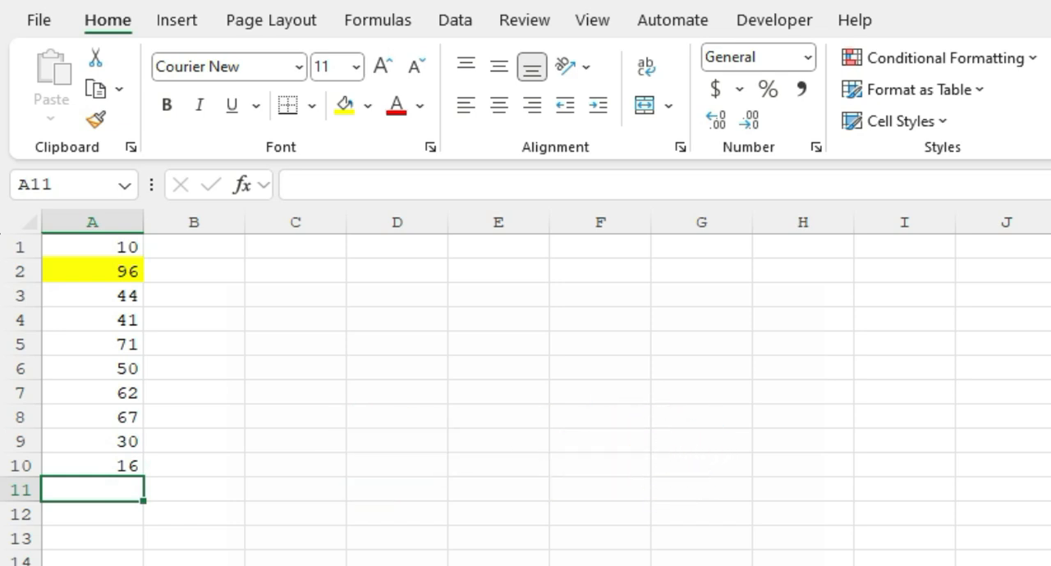
type("=max")
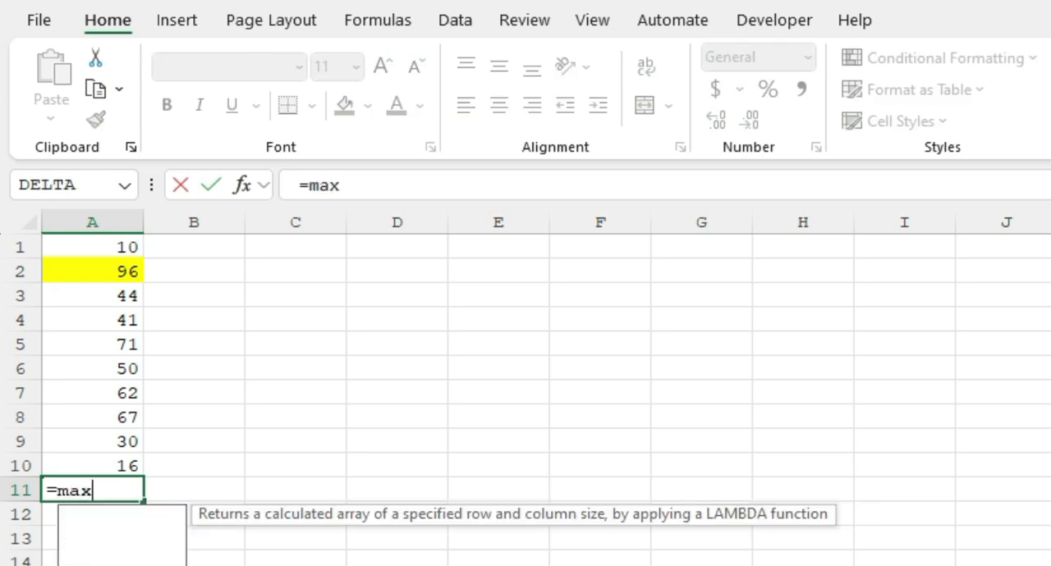
key("Tab")
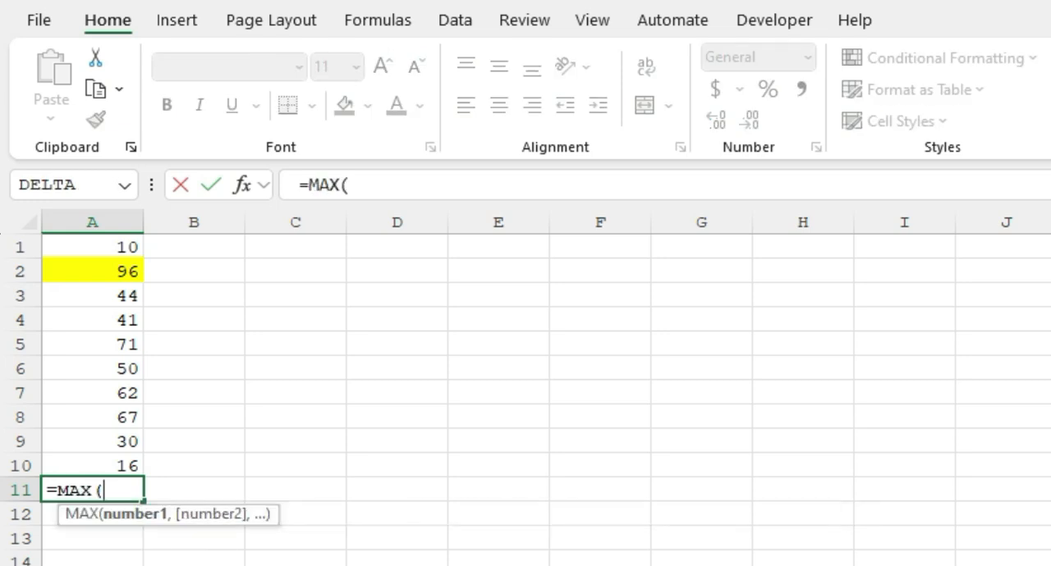
type("A1")
key("alt")
type(":a")
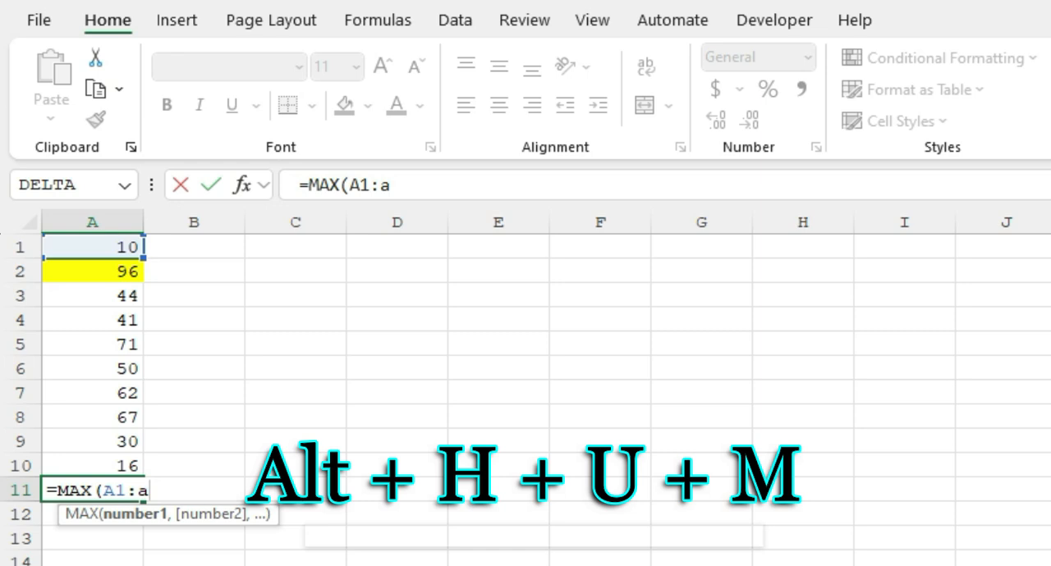
type("10)")
key("Return")
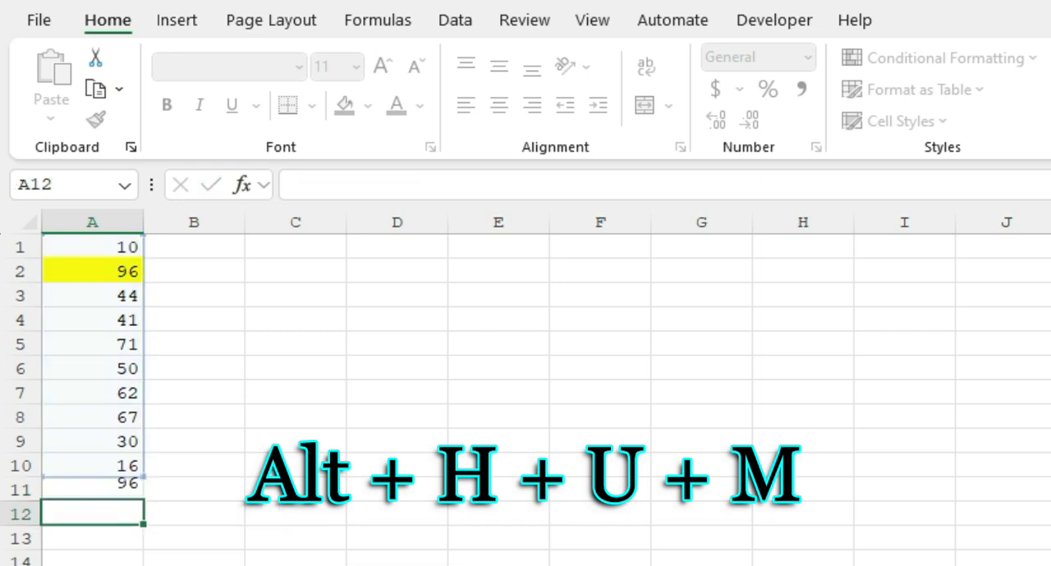
key("Up")
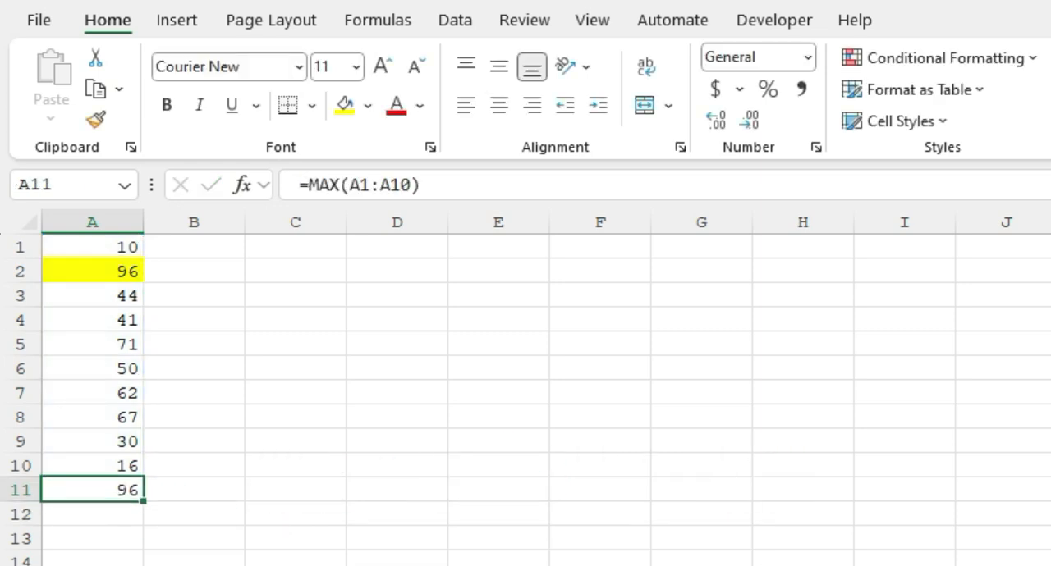
Replace the formula in cell A11 with =MIN(A1:A10) to find the smallest number in column A
type("=")
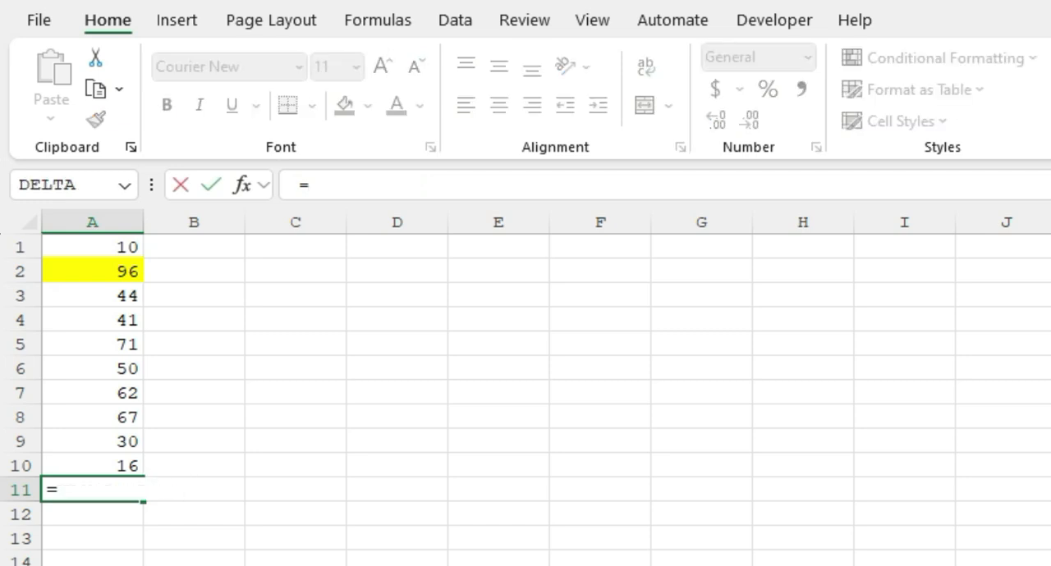
type("min")
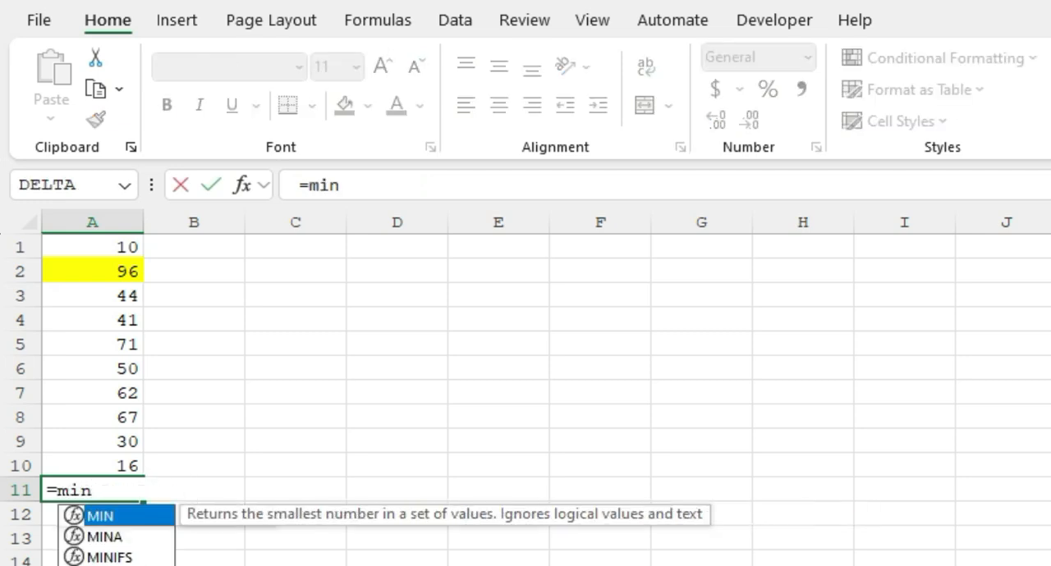
key("Tab")
key("Up")
key("ctrl+shift+Up")
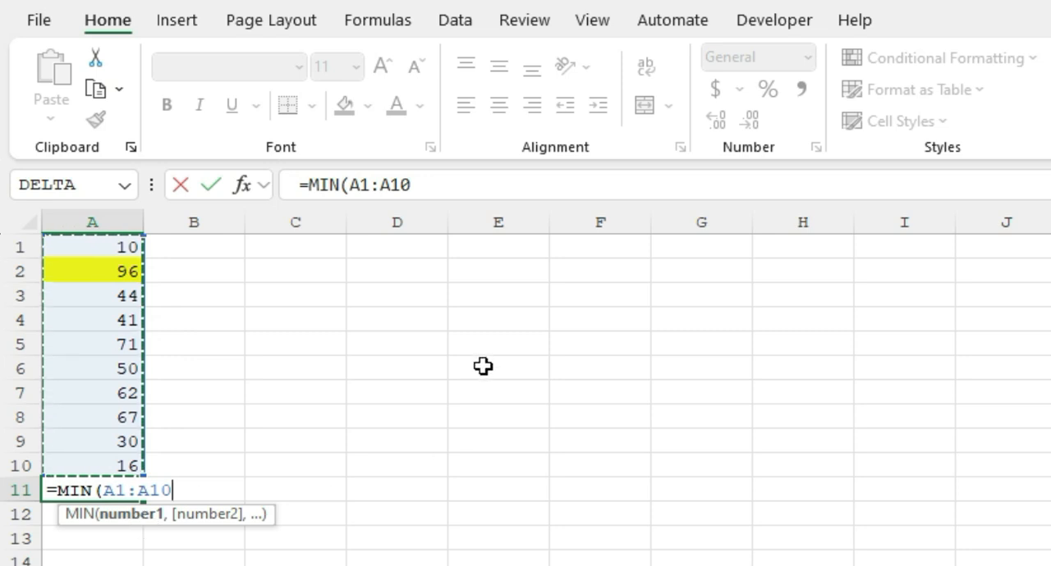
type(")")
key("Return")
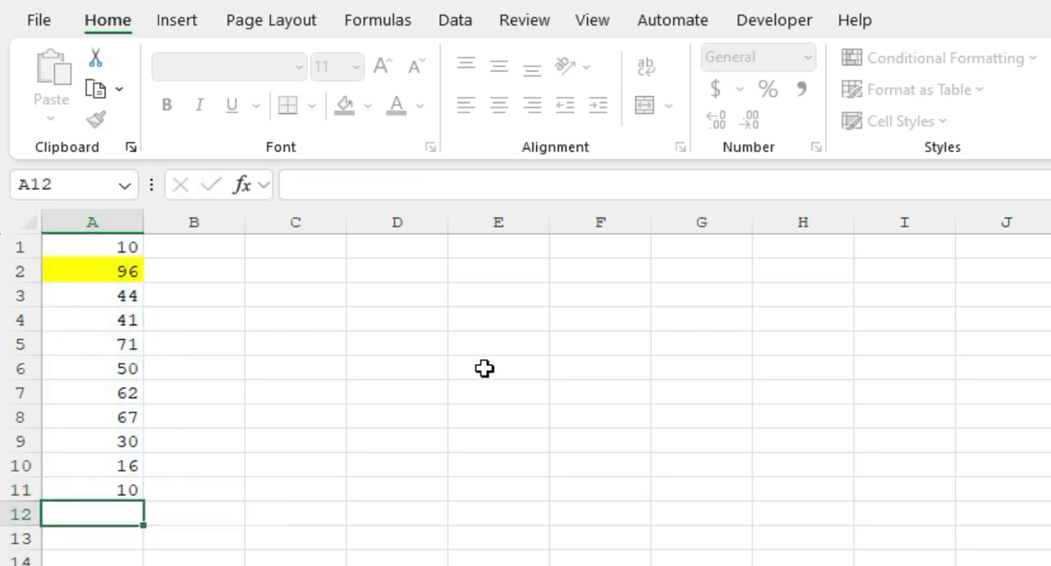
key("Up")
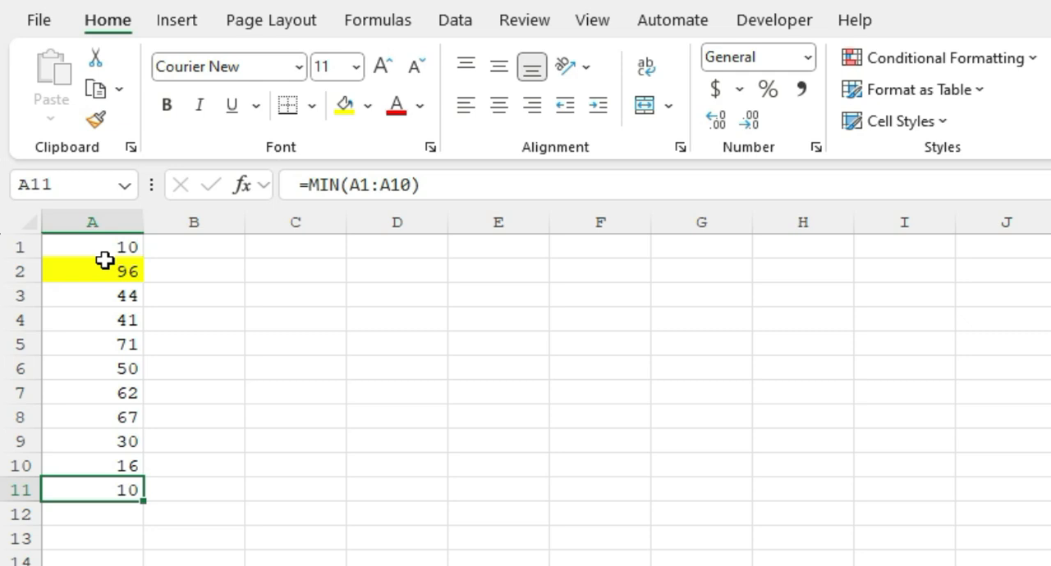
Recreate the minimum of A1:A10 in cell A11 using AutoSum's Min function
left_click(307, 185)
key("shift+End")
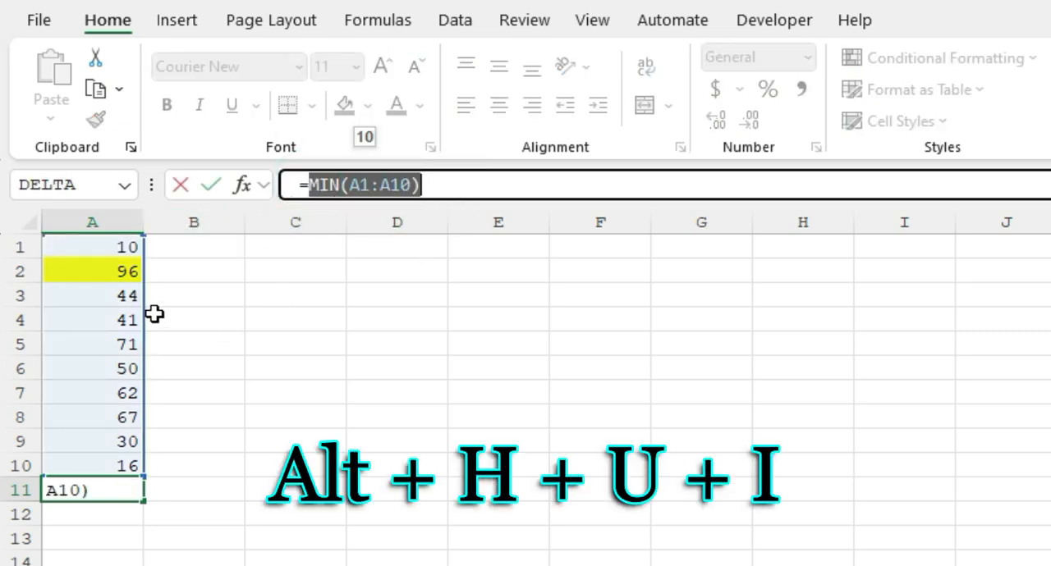
key("Escape")
key("alt+h")
key("u")
key("i")
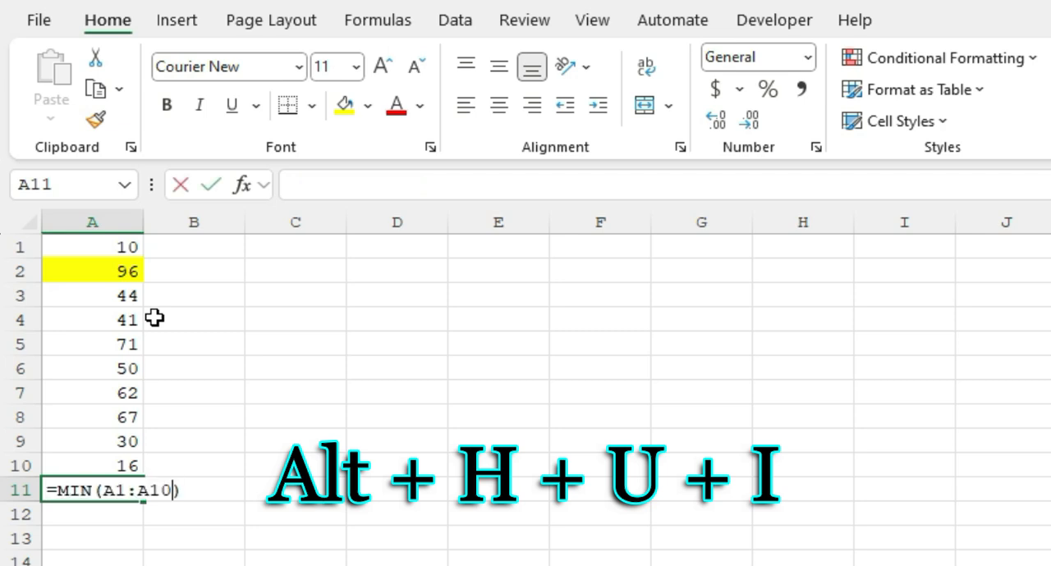
key("Return")
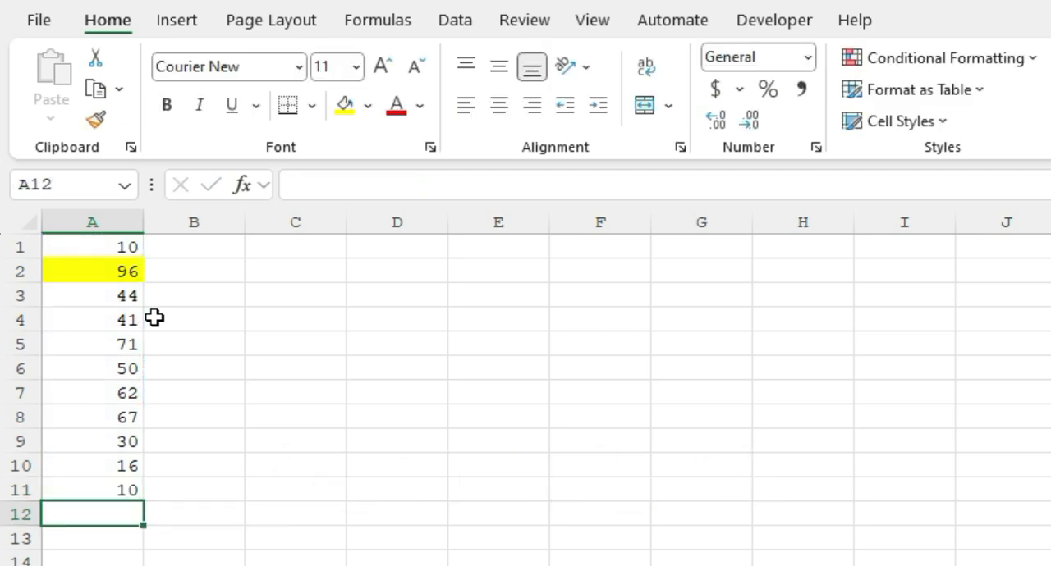
Clear the minimum formula from cell A11
key("Up")
key("Delete")
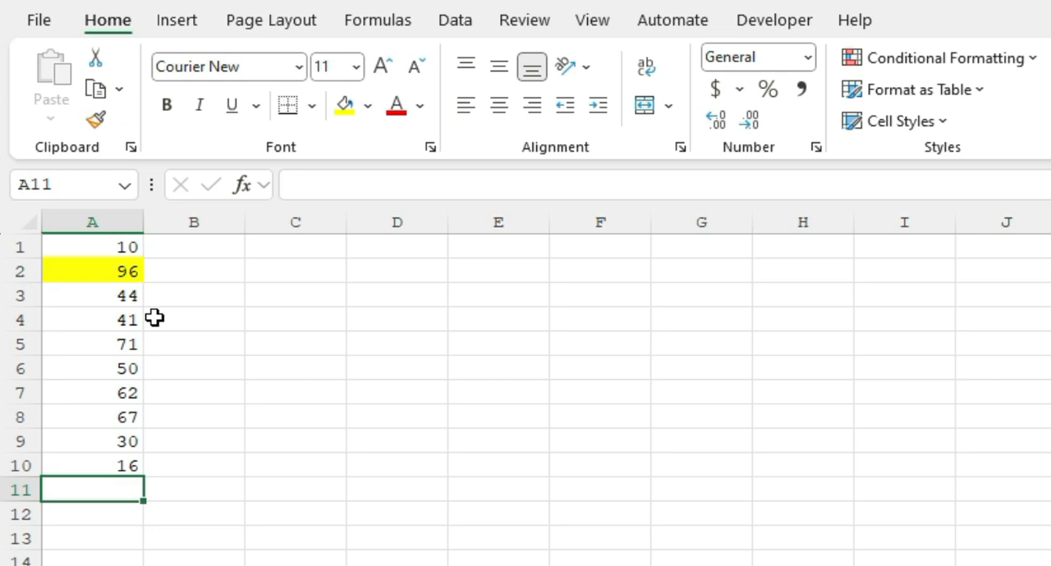
key("Up")
key("Up")
key("ctrl+Up")
key("Down")
key("Right")
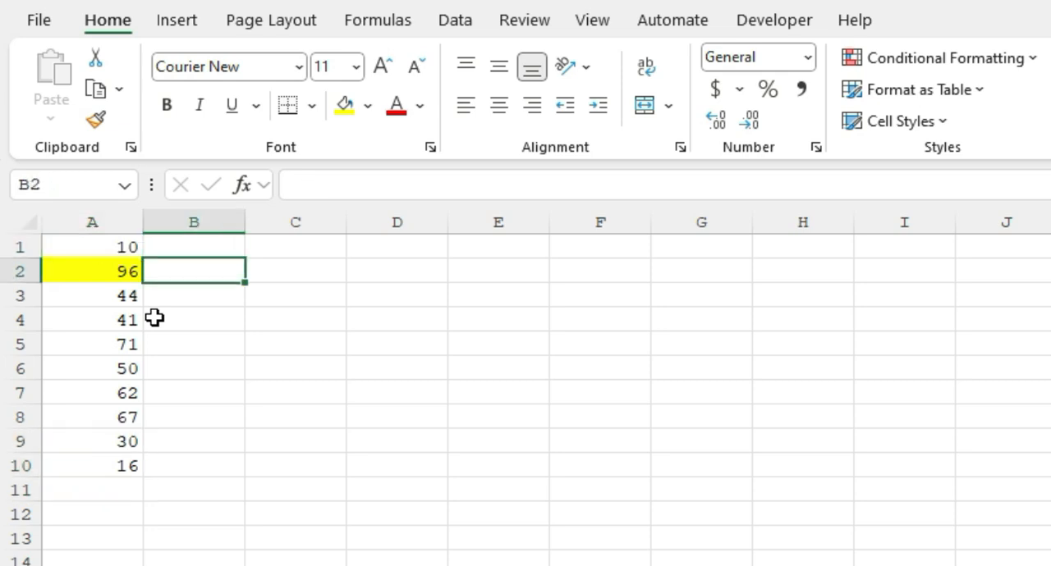
key("Left")
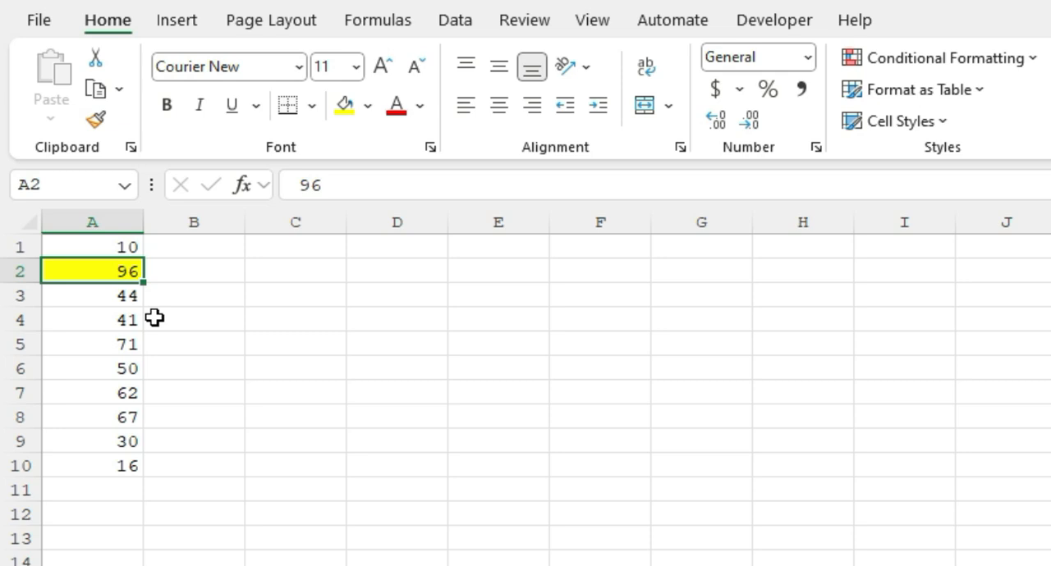
Select the cell range A1:A11
left_click_drag(131, 246, 91, 491)
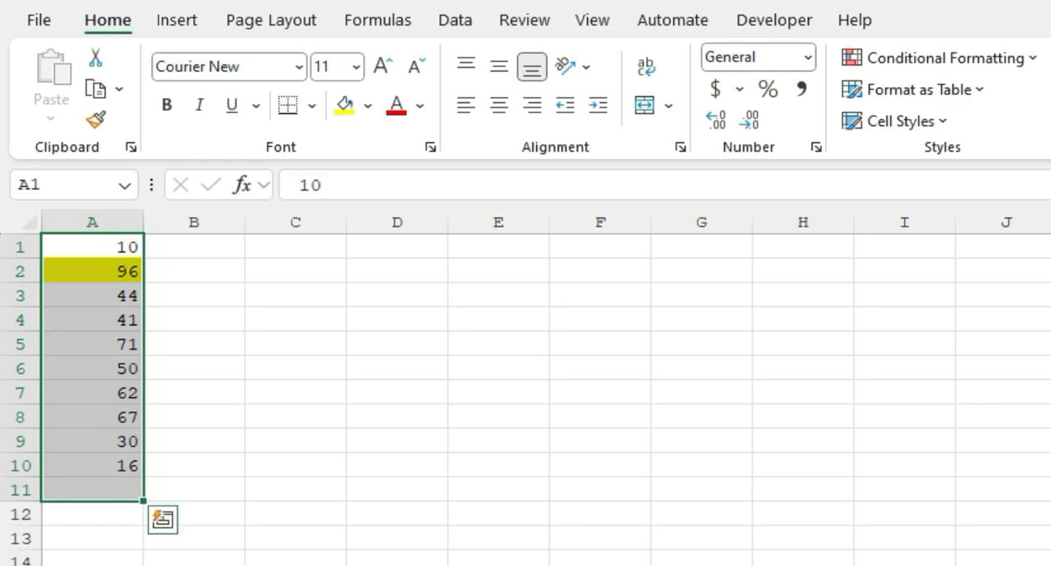